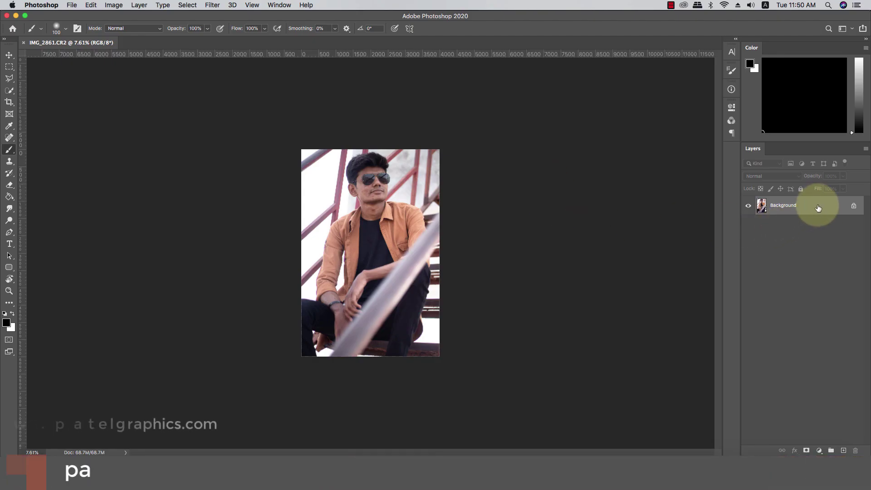
Duplicate the portrait's Background layer as a working copy.
{"action": "left_click_drag", "start_coordinate": [816, 205], "coordinate": [843, 449]}
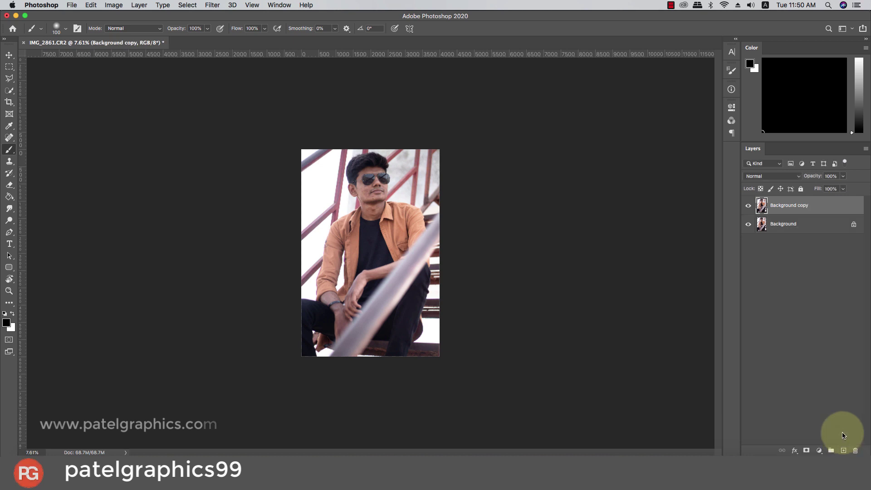
Zoom into the man's face and select the Spot Healing Brush.
{"action": "scroll", "coordinate": [362, 173], "scroll_direction": "up", "scroll_amount": 3}
{"action": "scroll", "coordinate": [361, 150], "scroll_direction": "up", "scroll_amount": 2}
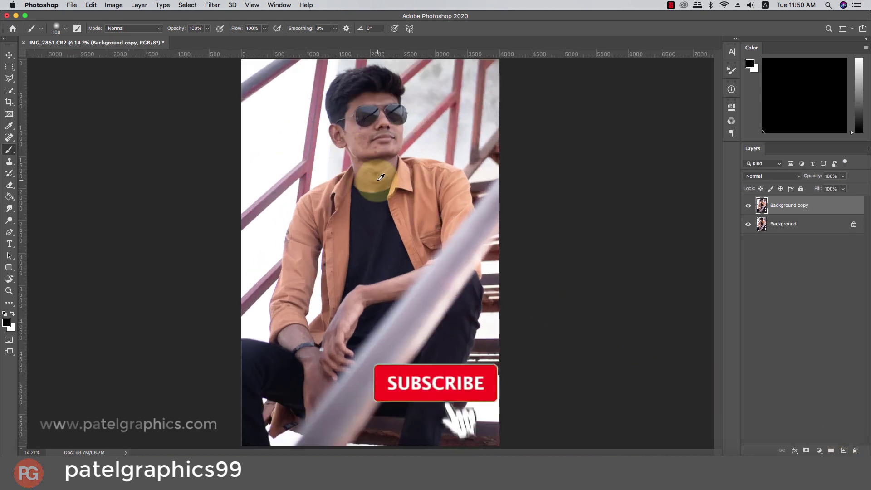
{"action": "scroll", "coordinate": [361, 136], "scroll_direction": "up", "scroll_amount": 5}
{"action": "scroll", "coordinate": [376, 109], "scroll_direction": "up", "scroll_amount": 2}
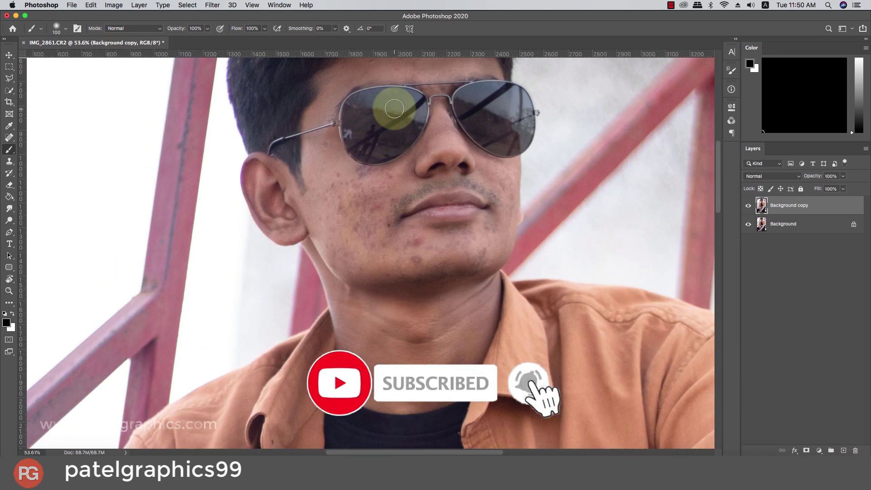
{"action": "scroll", "coordinate": [389, 107], "scroll_direction": "up", "scroll_amount": 2}
{"action": "left_click", "coordinate": [9, 136]}
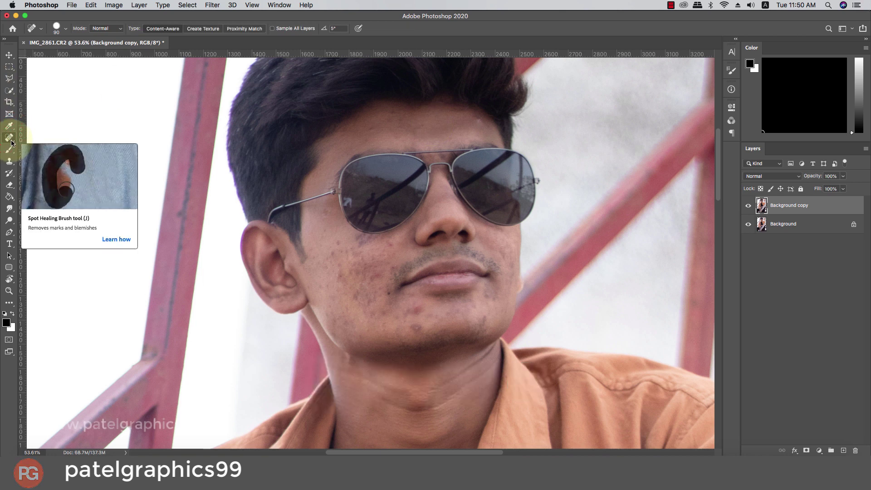
Shrink the healing brush and heal the blemishes under the lower lip and on the chin.
{"action": "scroll", "coordinate": [385, 247], "scroll_direction": "up", "scroll_amount": 2}
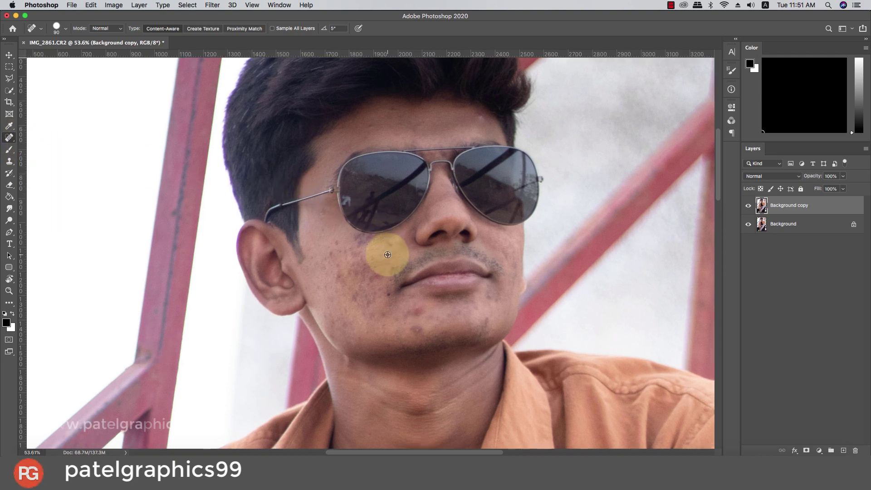
{"action": "scroll", "coordinate": [387, 254], "scroll_direction": "up", "scroll_amount": 4}
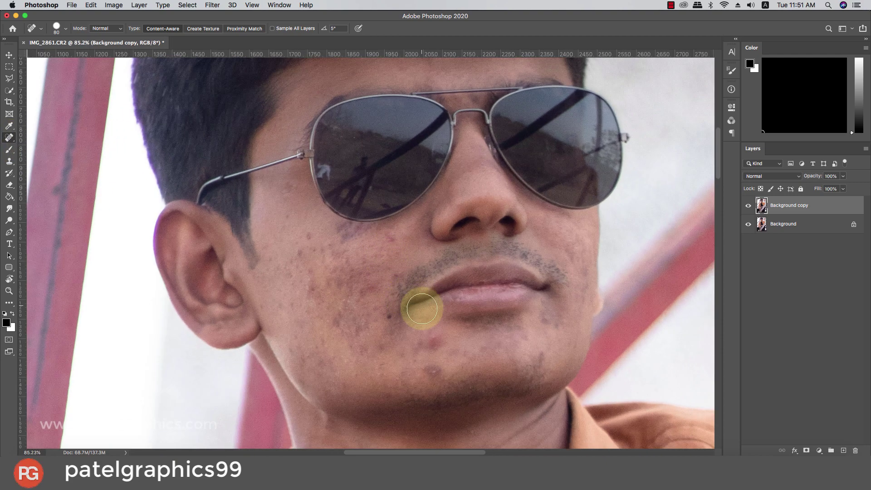
{"action": "key", "text": "bracketleft"}
{"action": "left_click", "coordinate": [430, 338]}
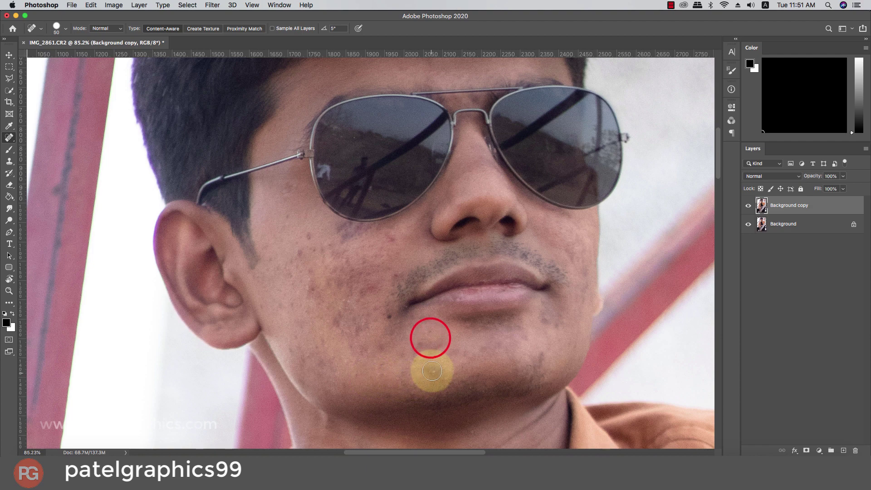
{"action": "left_click", "coordinate": [431, 368]}
{"action": "key", "text": "bracketleft"}
{"action": "key", "text": "bracketleft"}
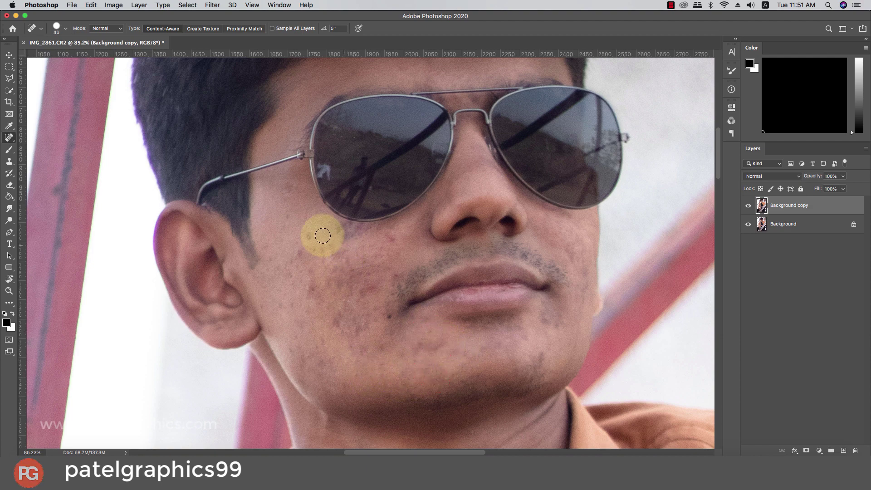
Heal the small cheek spots near the ear, under the sunglasses and beside the nose.
{"action": "left_click", "coordinate": [299, 251]}
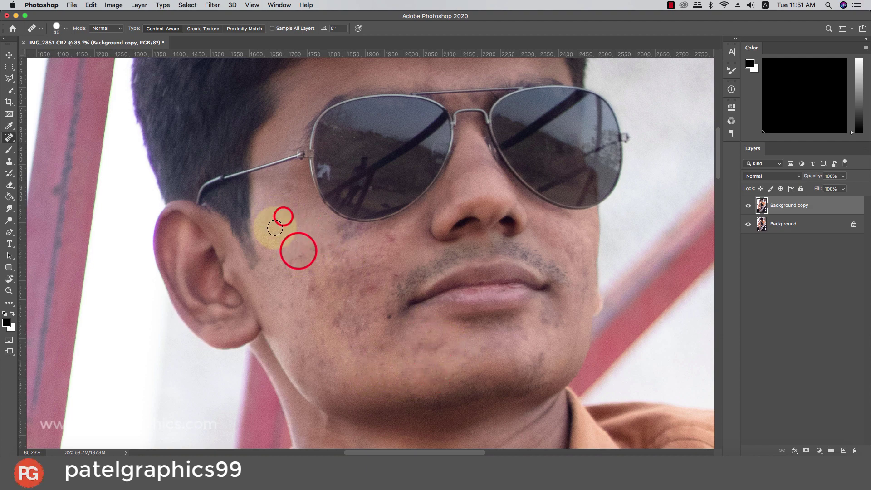
{"action": "left_click", "coordinate": [280, 225]}
{"action": "left_click", "coordinate": [295, 254]}
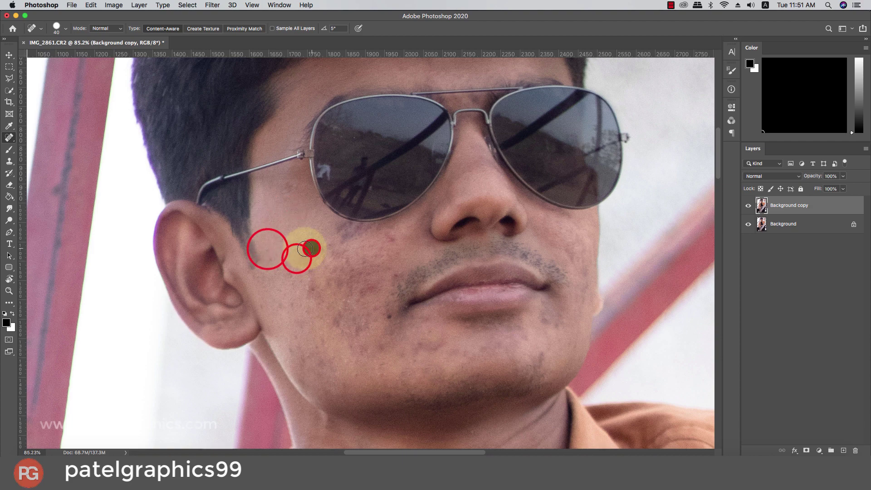
{"action": "left_click", "coordinate": [300, 253]}
{"action": "key", "text": "bracketright"}
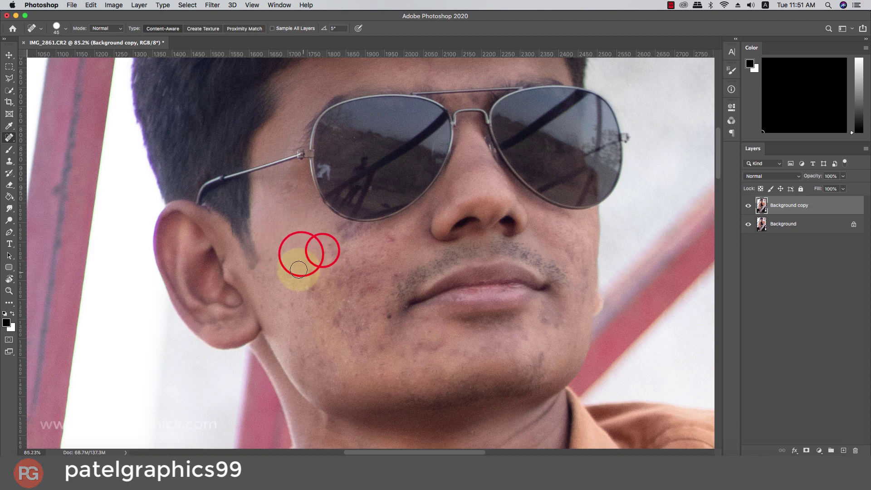
{"action": "left_click", "coordinate": [275, 263]}
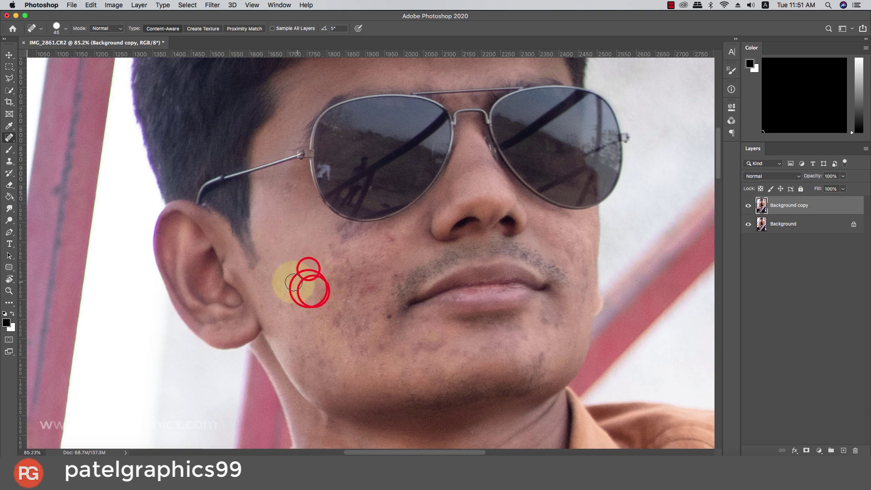
{"action": "left_click", "coordinate": [332, 250]}
Heal the lower-cheek, mouth-corner and side-of-nose blemishes, resizing the brush as needed.
{"action": "key", "text": "bracketright"}
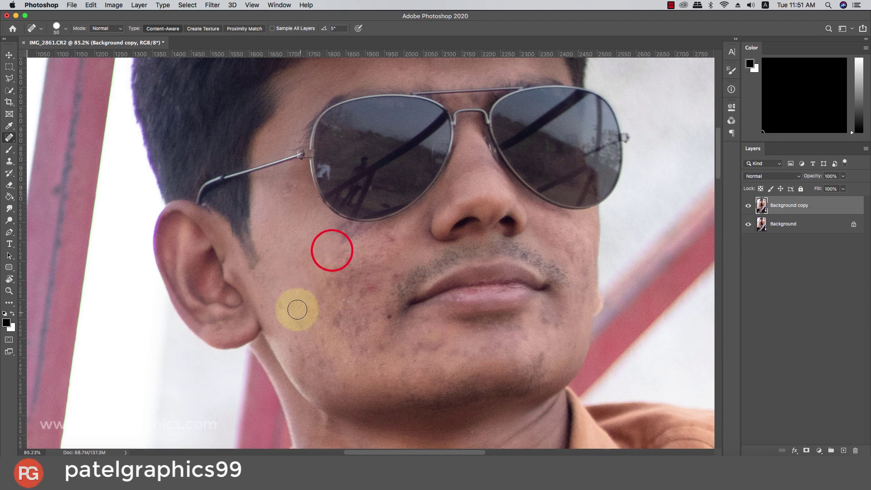
{"action": "left_click", "coordinate": [294, 307]}
{"action": "key", "text": "bracketleft"}
{"action": "key", "text": "bracketleft"}
{"action": "key", "text": "bracketleft"}
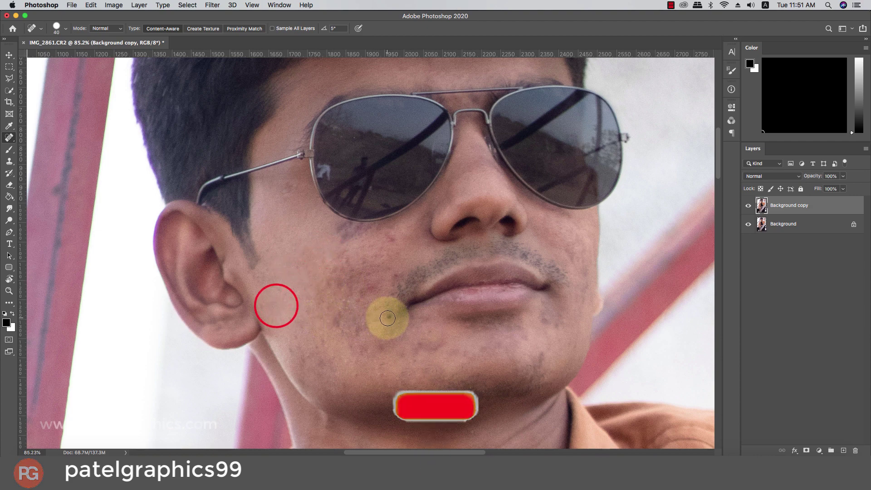
{"action": "left_click", "coordinate": [390, 318]}
{"action": "left_click", "coordinate": [391, 273]}
{"action": "left_click", "coordinate": [391, 236]}
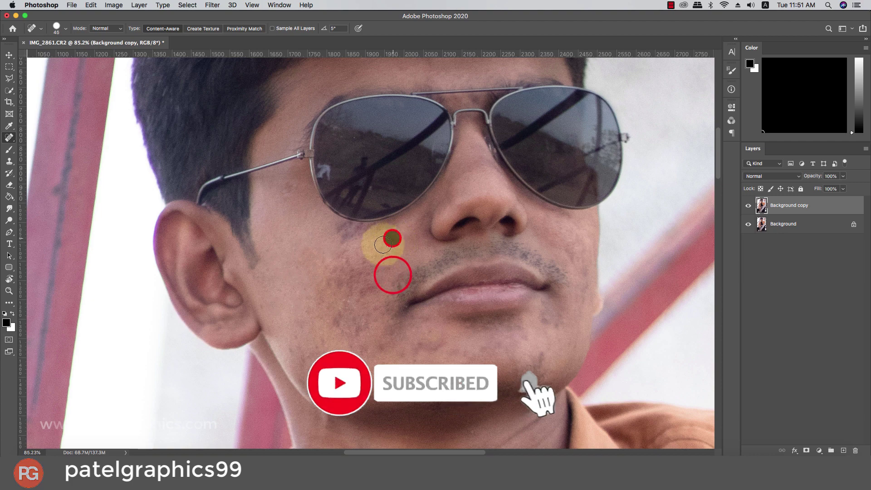
{"action": "key", "text": "bracketright"}
{"action": "key", "text": "bracketright"}
{"action": "key", "text": "bracketright"}
Heal the blemishes on the right side of the chin and the lower chin.
{"action": "left_click", "coordinate": [543, 319]}
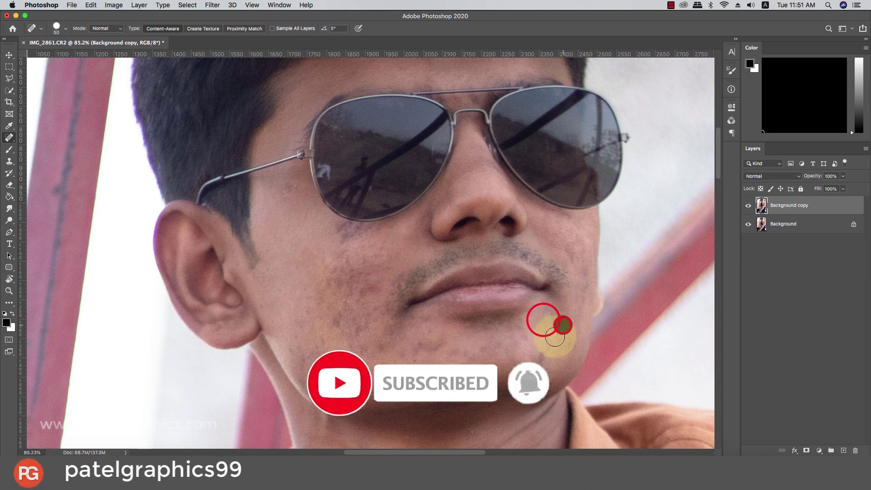
{"action": "left_click", "coordinate": [546, 357]}
{"action": "left_click", "coordinate": [540, 360]}
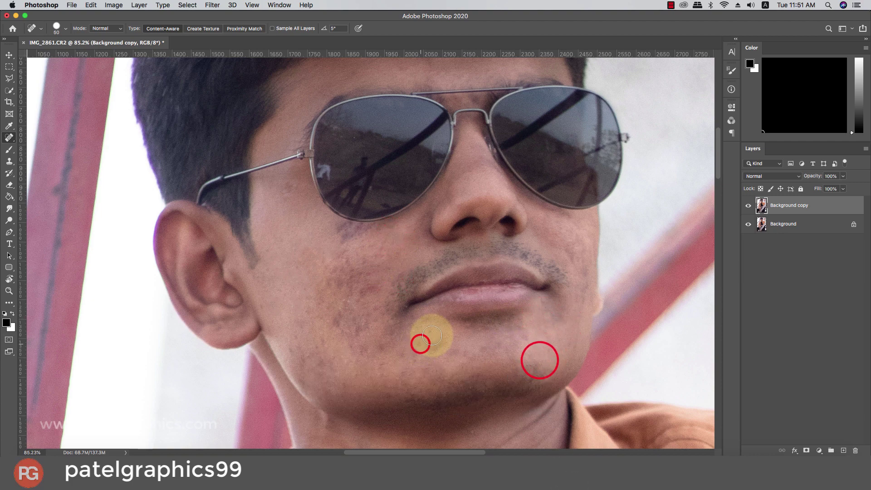
{"action": "left_click", "coordinate": [432, 344]}
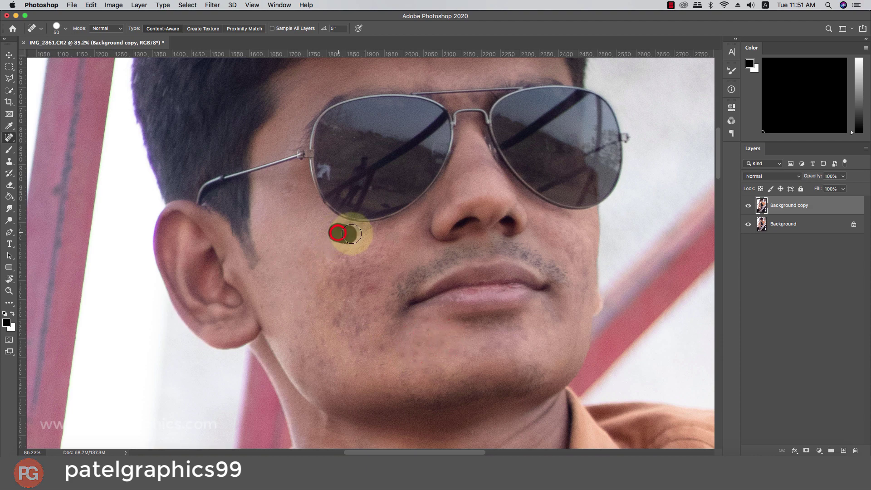
Heal the spots just below the sunglasses and along the cheek and jaw.
{"action": "left_click", "coordinate": [338, 230]}
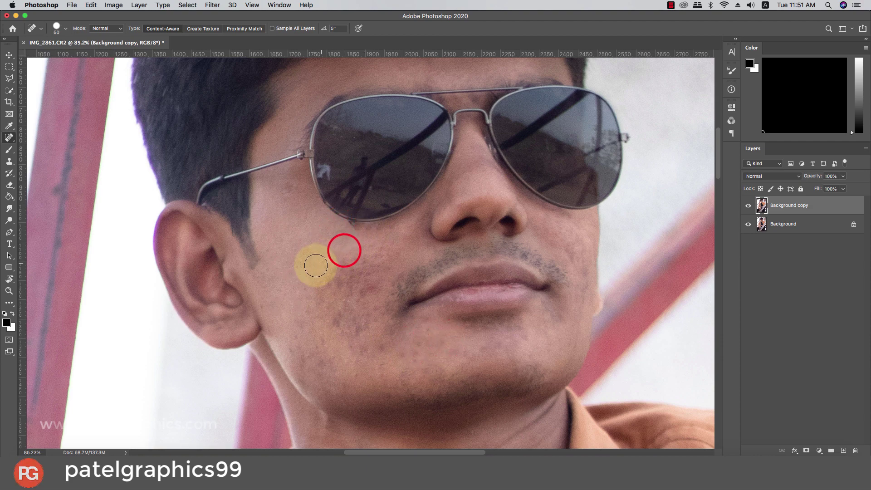
{"action": "left_click", "coordinate": [316, 266]}
{"action": "left_click", "coordinate": [319, 289]}
{"action": "left_click", "coordinate": [356, 310]}
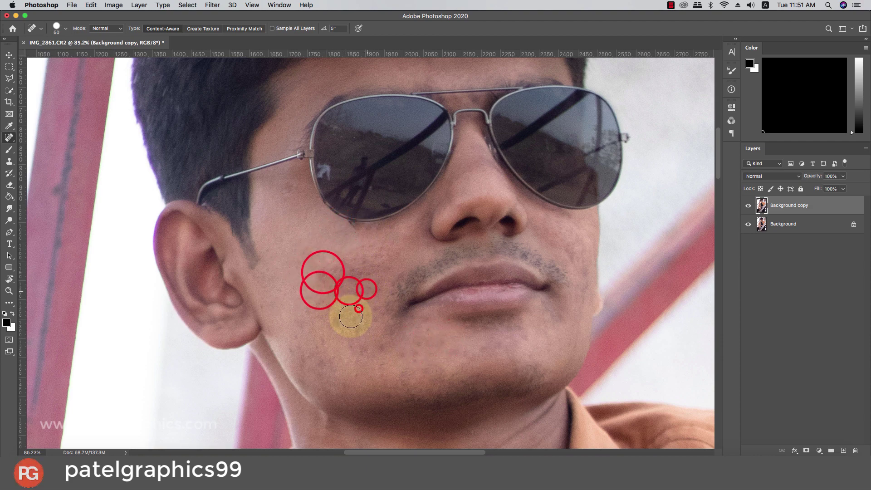
{"action": "left_click", "coordinate": [331, 315]}
{"action": "left_click", "coordinate": [307, 306]}
{"action": "key", "text": "bracketleft"}
{"action": "left_click", "coordinate": [293, 337]}
{"action": "left_click", "coordinate": [289, 352]}
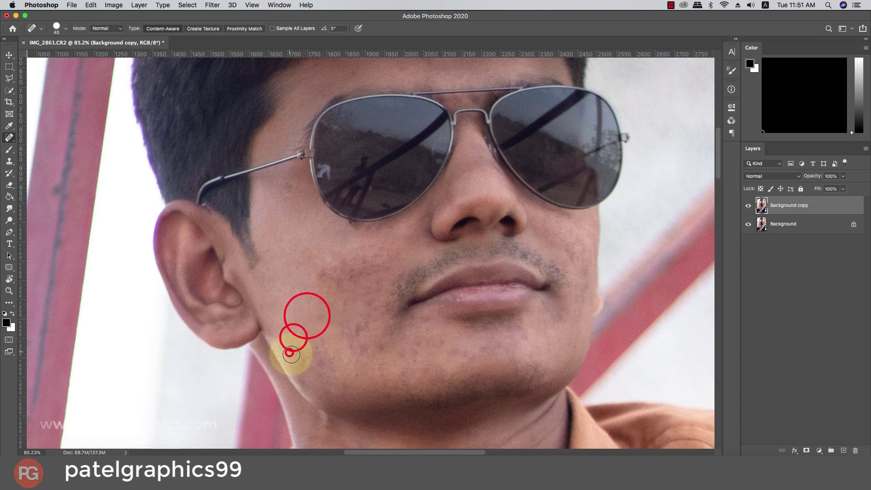
Heal the mid-cheek and mouth-corner blemishes with a slightly larger brush.
{"action": "left_click", "coordinate": [350, 324]}
{"action": "left_click", "coordinate": [381, 294]}
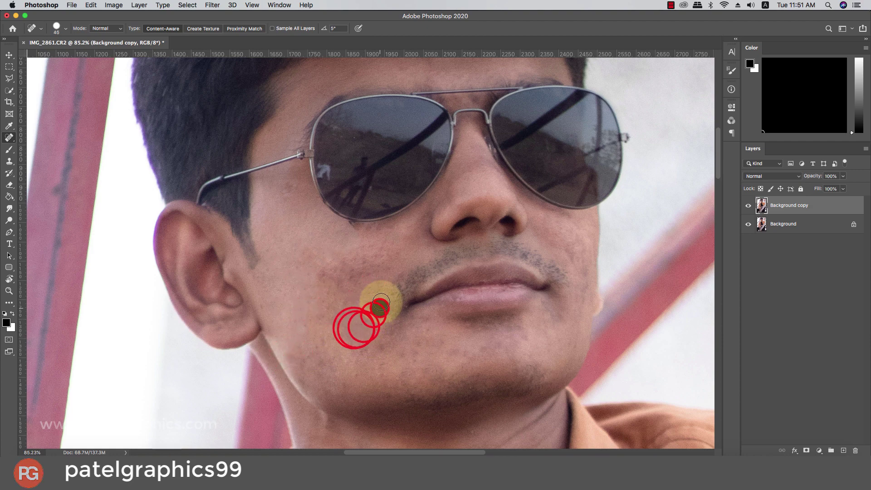
{"action": "left_click", "coordinate": [388, 265]}
{"action": "left_click", "coordinate": [390, 248]}
{"action": "key", "text": "bracketright"}
{"action": "left_click", "coordinate": [361, 270]}
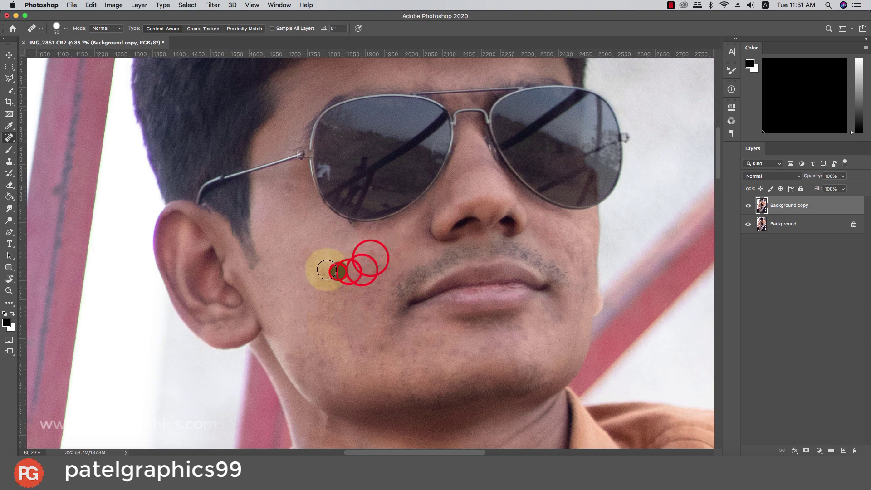
{"action": "left_click", "coordinate": [316, 274]}
{"action": "left_click", "coordinate": [306, 246]}
Heal the remaining cheek, lower-cheek and jaw spots plus one near the moustache.
{"action": "left_click", "coordinate": [337, 255]}
{"action": "left_click", "coordinate": [361, 256]}
{"action": "left_click", "coordinate": [372, 270]}
{"action": "left_click", "coordinate": [345, 278]}
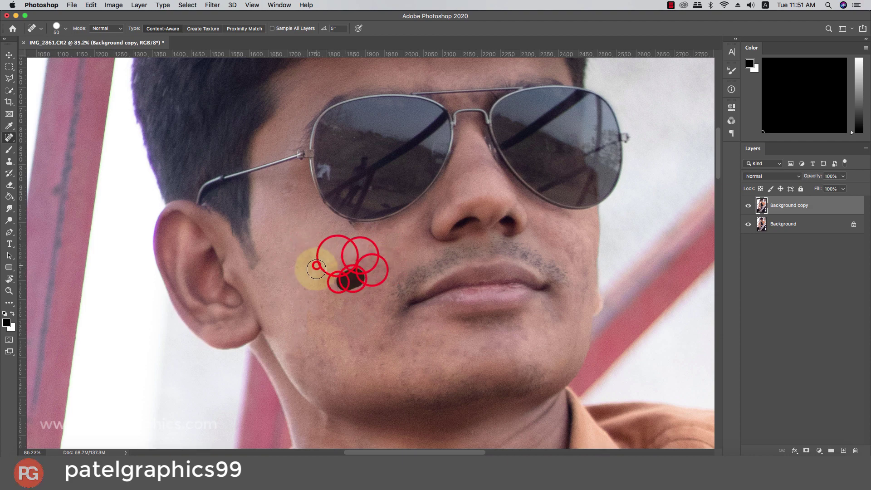
{"action": "left_click", "coordinate": [366, 288]}
{"action": "left_click", "coordinate": [355, 258]}
{"action": "left_click", "coordinate": [339, 259]}
{"action": "left_click", "coordinate": [370, 258]}
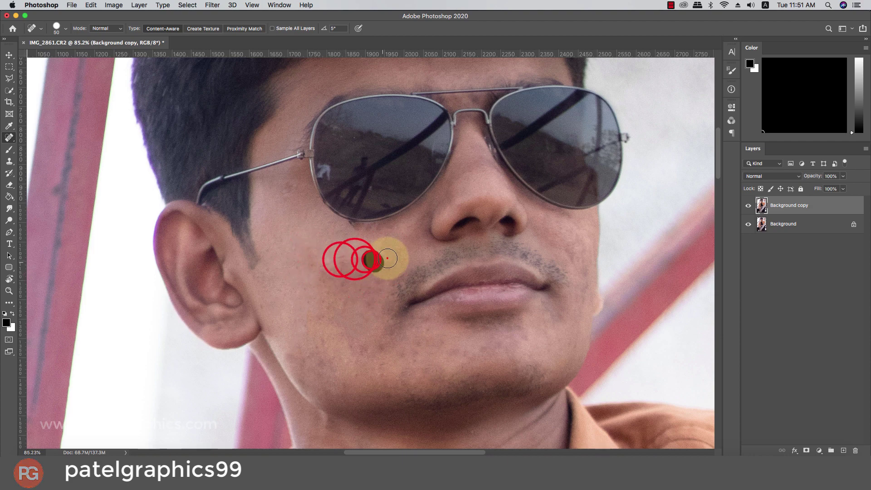
{"action": "left_click", "coordinate": [377, 343]}
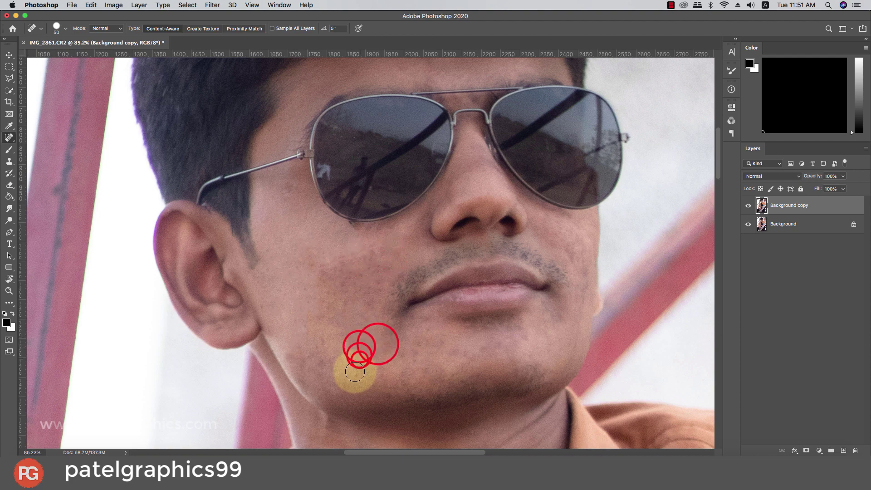
{"action": "left_click", "coordinate": [336, 377]}
{"action": "left_click", "coordinate": [297, 357]}
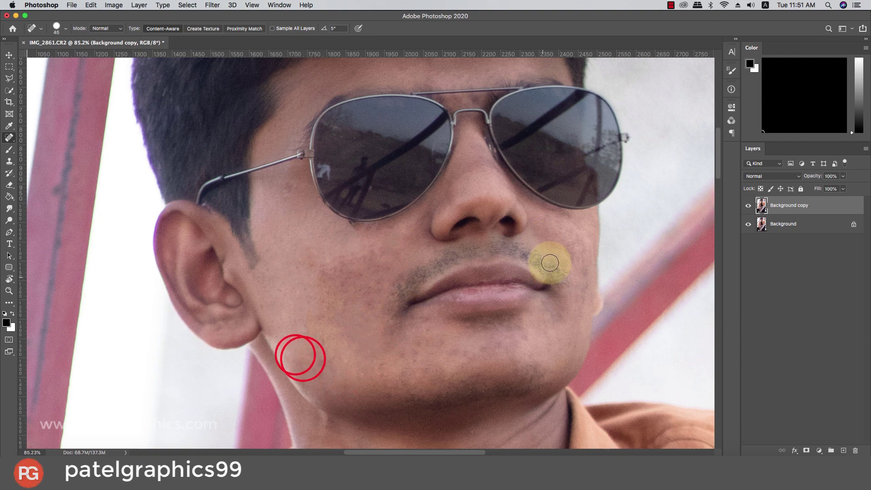
{"action": "left_click", "coordinate": [551, 235]}
Duplicate the retouched portrait layer and invert the new copy's colours.
{"action": "scroll", "coordinate": [358, 235], "scroll_direction": "down", "scroll_amount": 5}
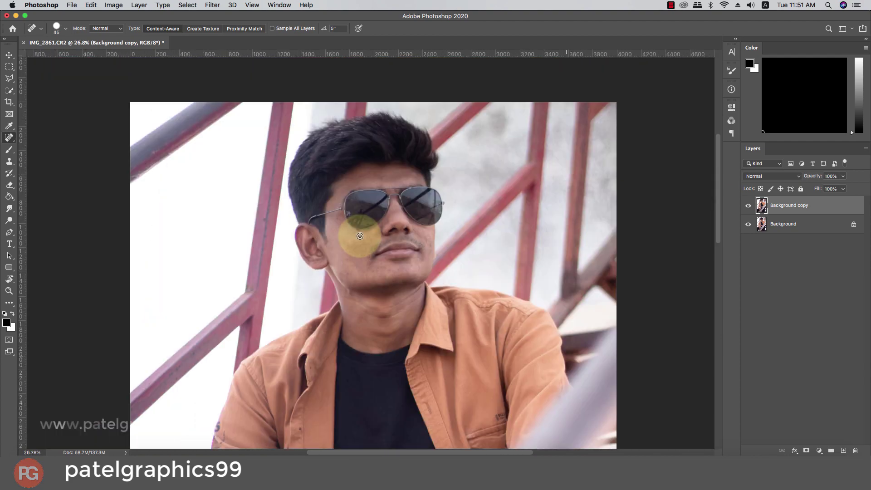
{"action": "scroll", "coordinate": [360, 236], "scroll_direction": "down", "scroll_amount": 2}
{"action": "scroll", "coordinate": [395, 229], "scroll_direction": "down", "scroll_amount": 2}
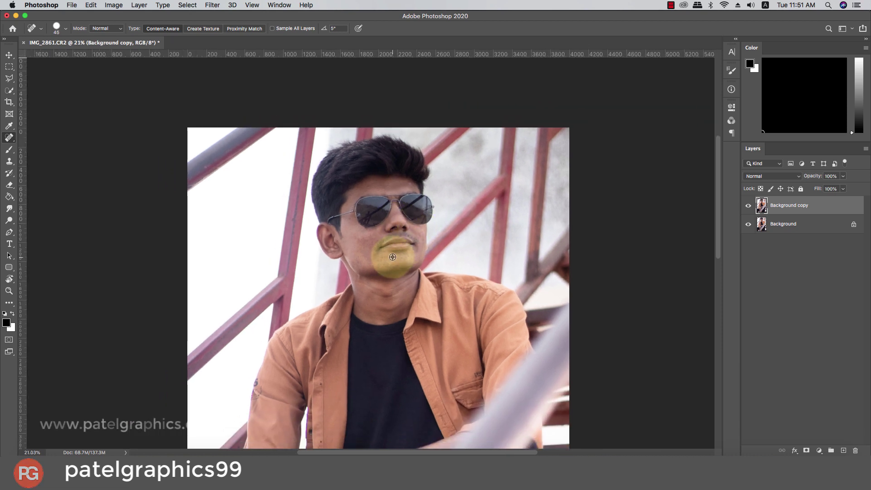
{"action": "key", "text": "super+j"}
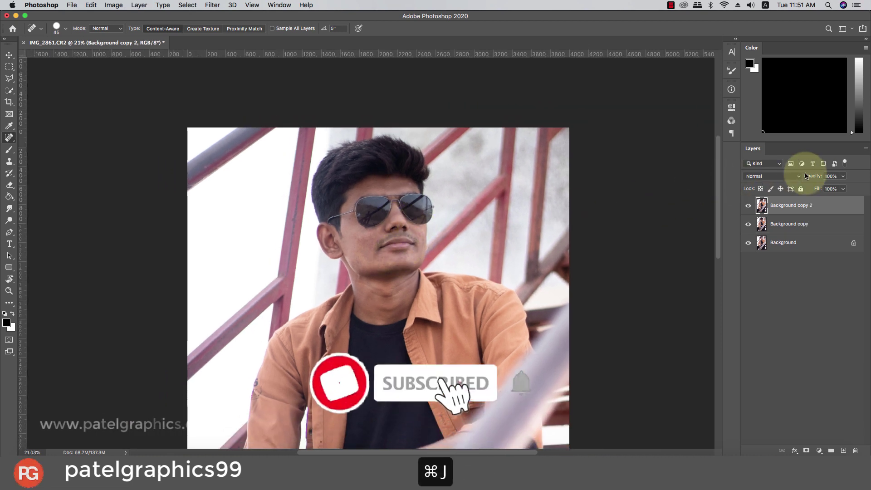
{"action": "left_click", "coordinate": [771, 177]}
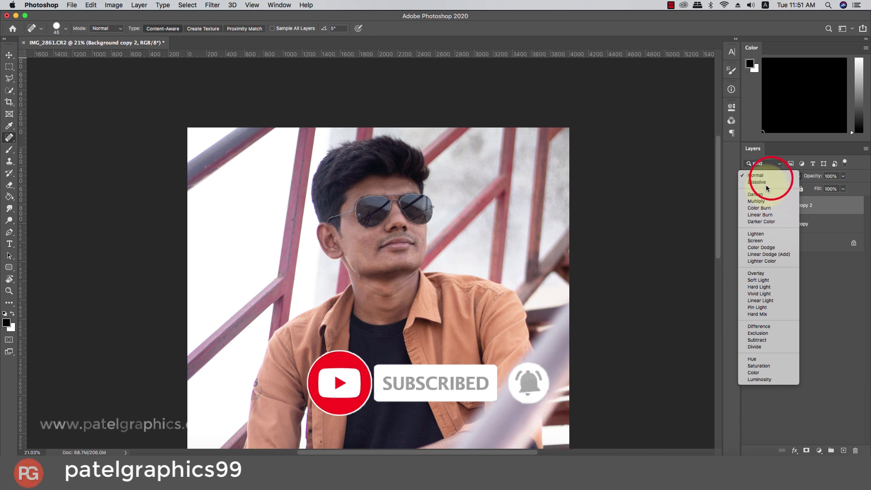
{"action": "left_click", "coordinate": [844, 205]}
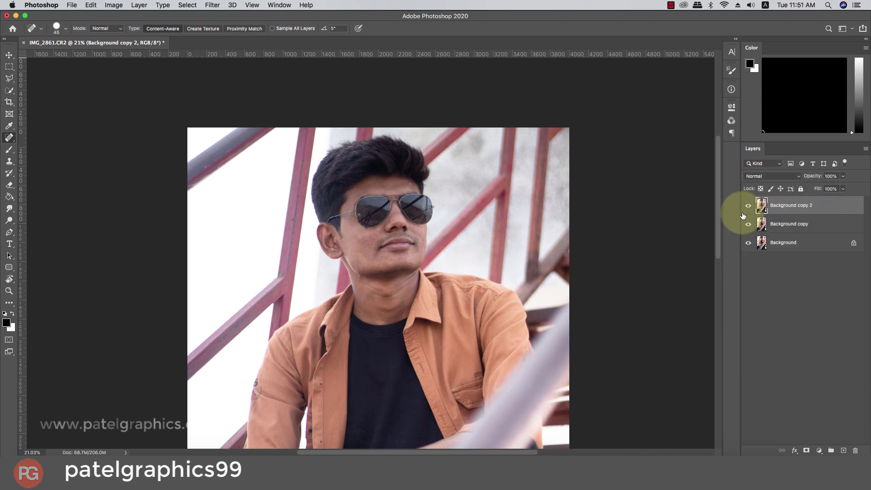
{"action": "key", "text": "super+i"}
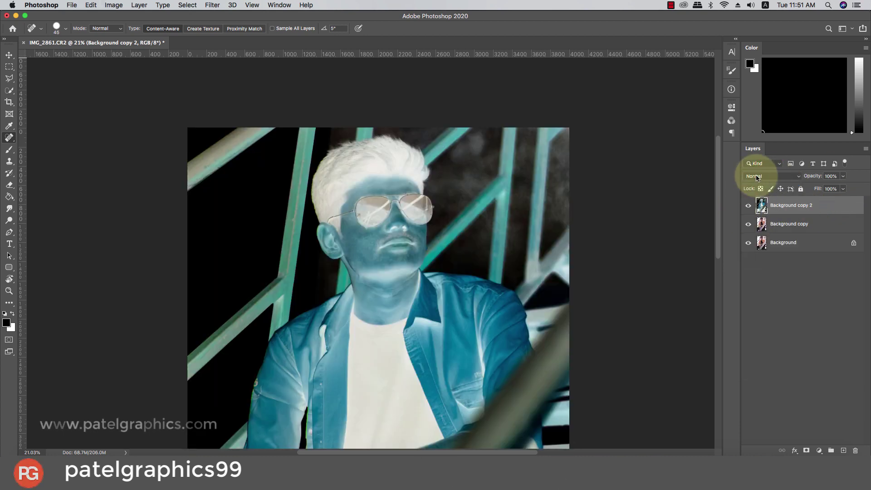
Set the inverted copy's blend mode to Vivid Light and bring up the High Pass filter.
{"action": "left_click", "coordinate": [756, 177]}
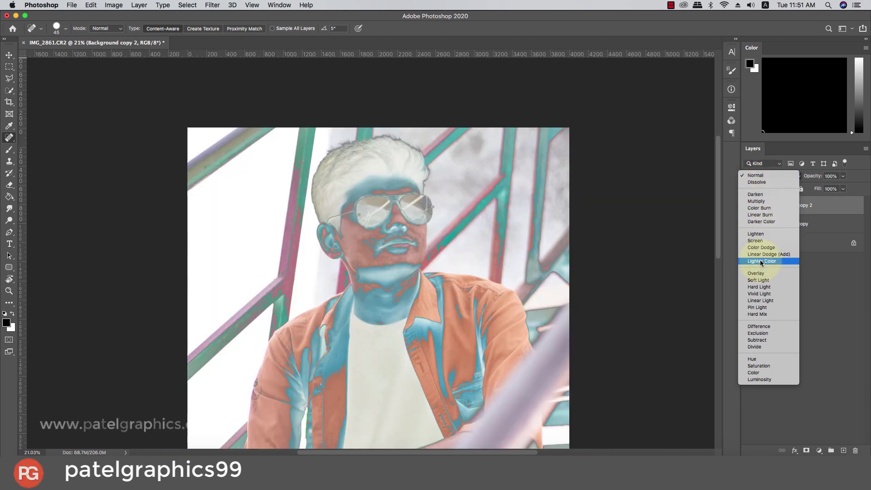
{"action": "left_click", "coordinate": [756, 293]}
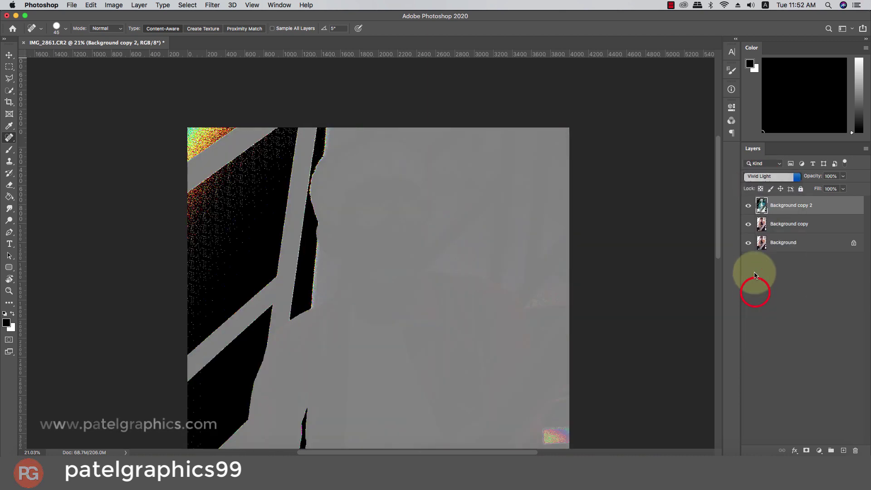
{"action": "left_click", "coordinate": [210, 5]}
{"action": "mouse_move", "coordinate": [219, 190]}
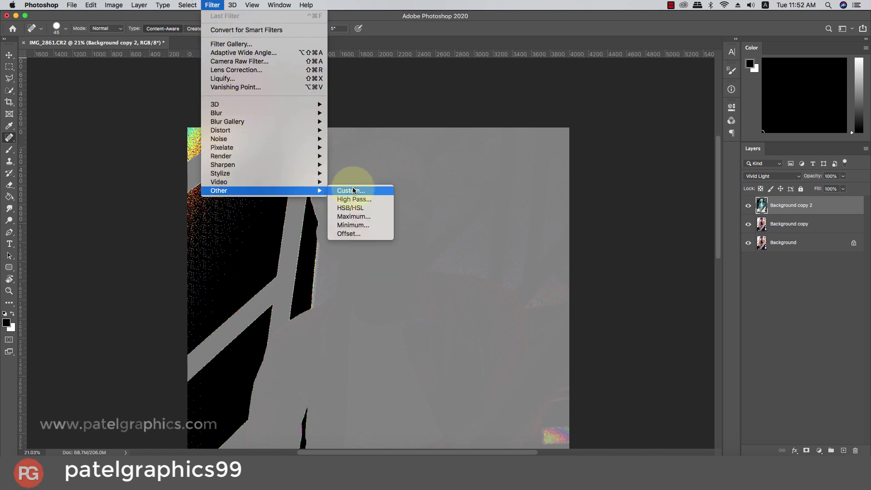
{"action": "left_click", "coordinate": [336, 200]}
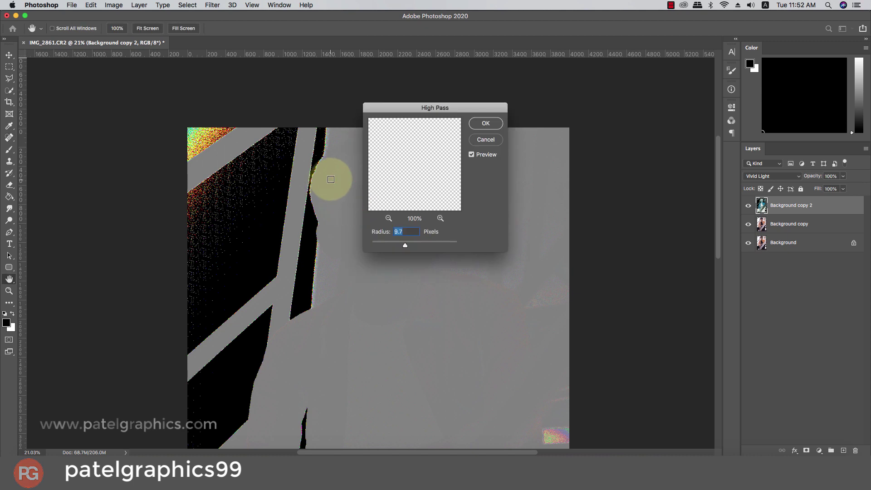
Apply High Pass with a 27.5-pixel radius to the inverted Vivid Light copy.
{"action": "left_click_drag", "start_coordinate": [416, 113], "coordinate": [523, 157]}
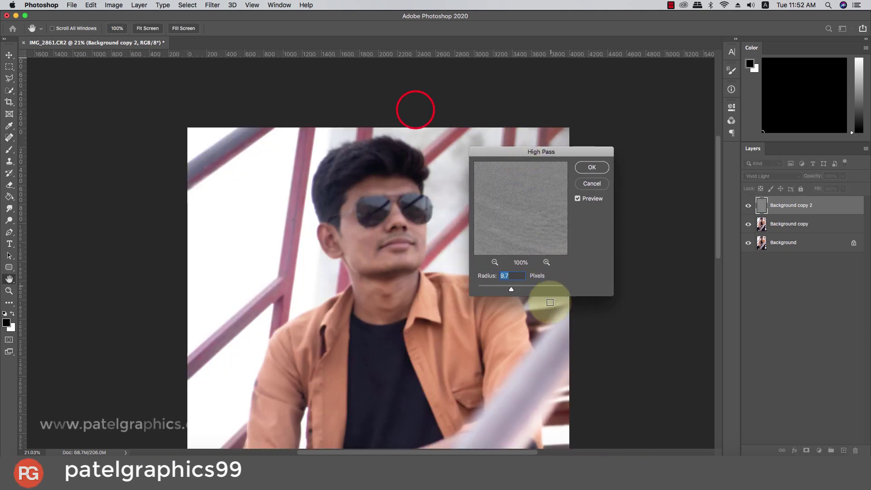
{"action": "scroll", "coordinate": [390, 209], "scroll_direction": "up", "scroll_amount": 3}
{"action": "scroll", "coordinate": [390, 209], "scroll_direction": "up", "scroll_amount": 3}
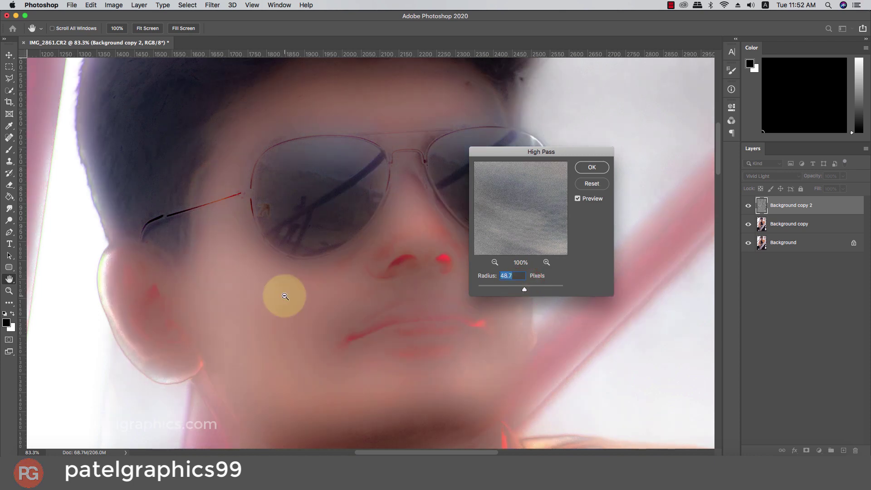
{"action": "scroll", "coordinate": [284, 295], "scroll_direction": "down", "scroll_amount": 1}
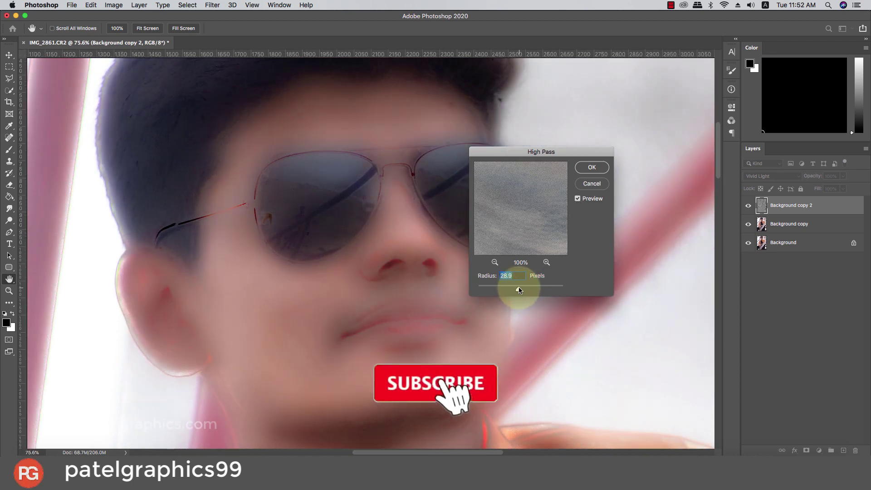
{"action": "left_click_drag", "start_coordinate": [518, 290], "coordinate": [515, 289]}
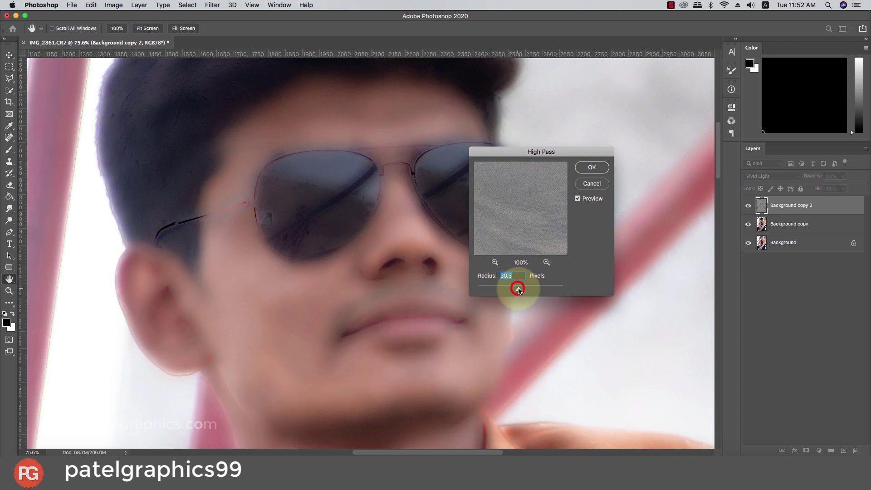
{"action": "left_click_drag", "start_coordinate": [519, 292], "coordinate": [517, 291]}
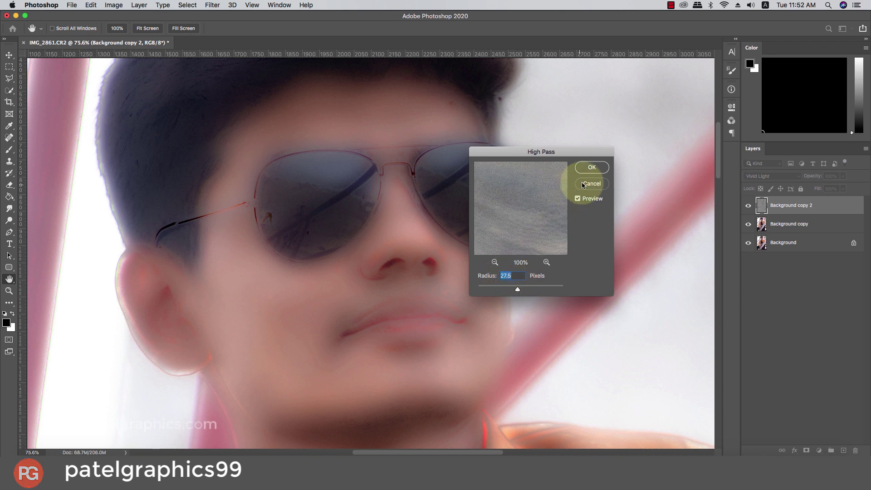
{"action": "left_click", "coordinate": [591, 167]}
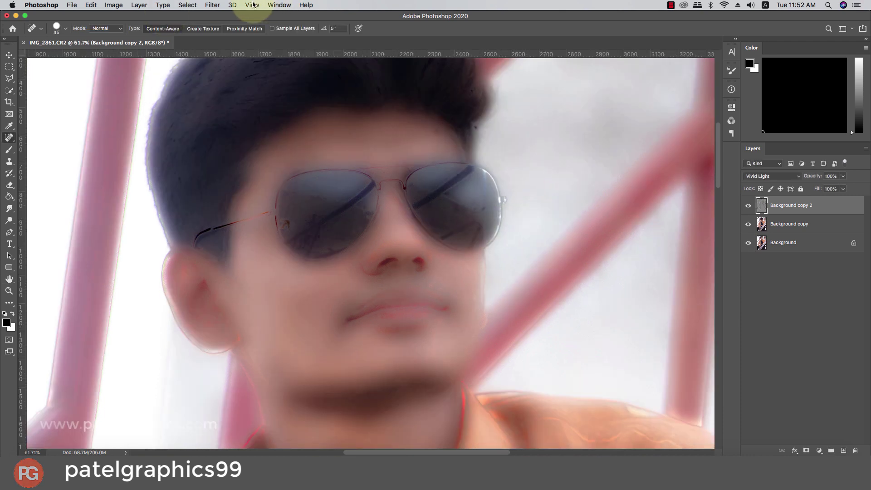
Apply a Gaussian Blur with a 2.0-pixel radius to the softening layer.
{"action": "left_click", "coordinate": [211, 5]}
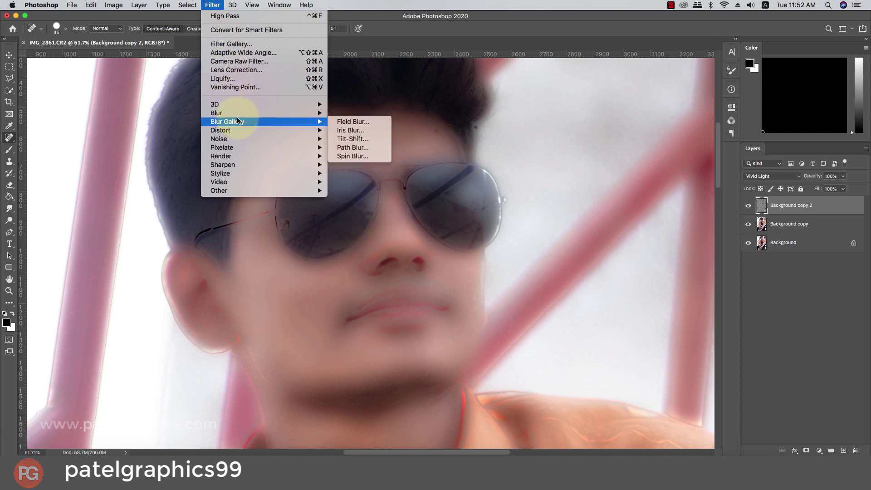
{"action": "mouse_move", "coordinate": [216, 113]}
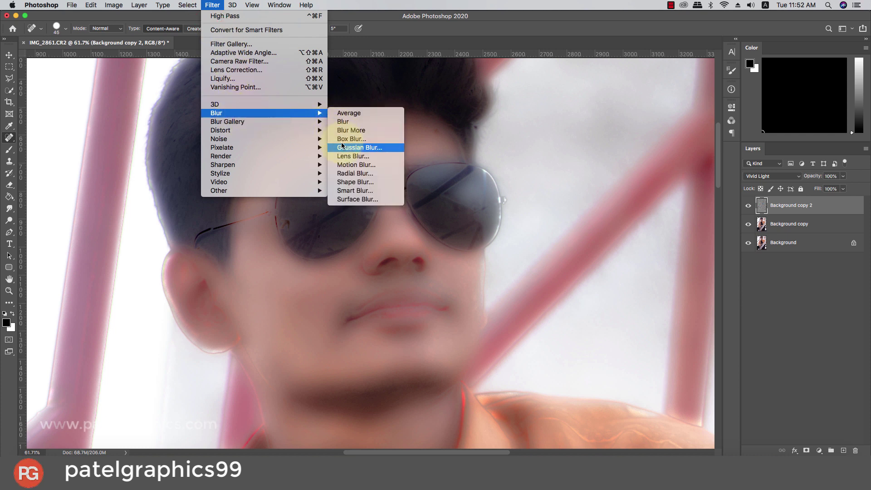
{"action": "left_click", "coordinate": [358, 148]}
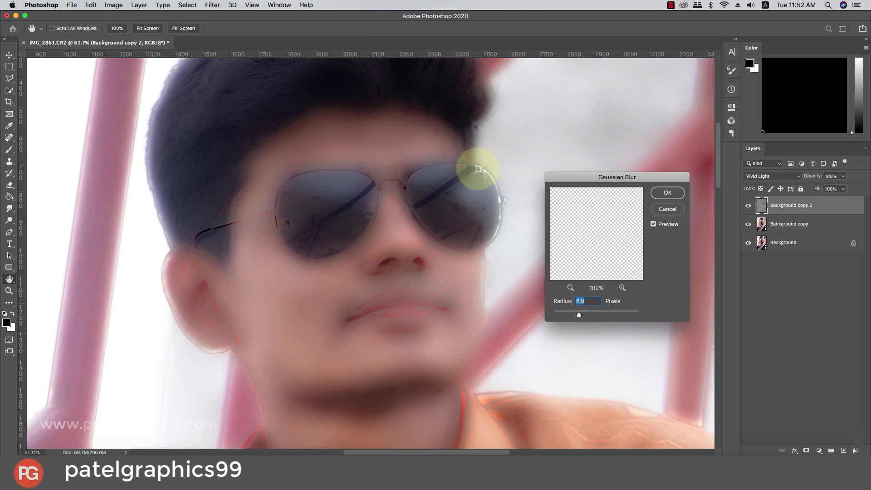
{"action": "left_click", "coordinate": [571, 287]}
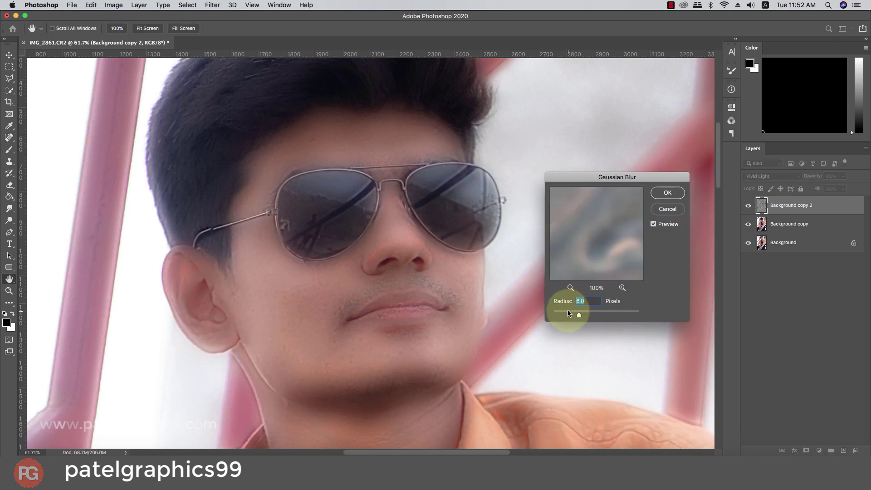
{"action": "left_click_drag", "start_coordinate": [570, 316], "coordinate": [565, 315]}
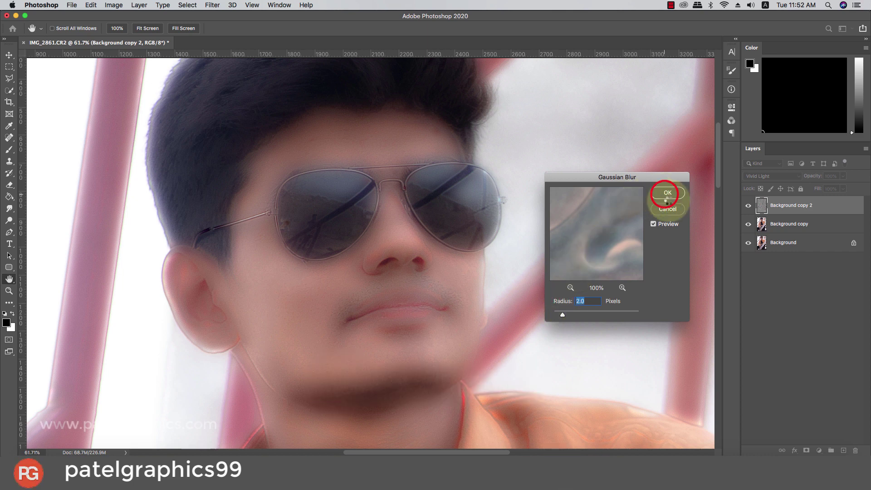
{"action": "left_click", "coordinate": [666, 195]}
{"action": "key", "text": "j"}
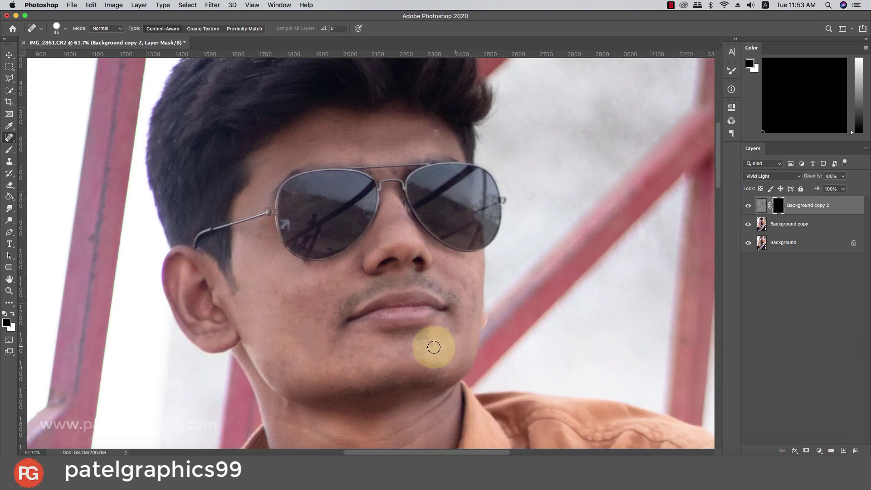
Paint white on the mask over the cheek, reducing the brush size to 125.
{"action": "scroll", "coordinate": [291, 311], "scroll_direction": "up", "scroll_amount": 2}
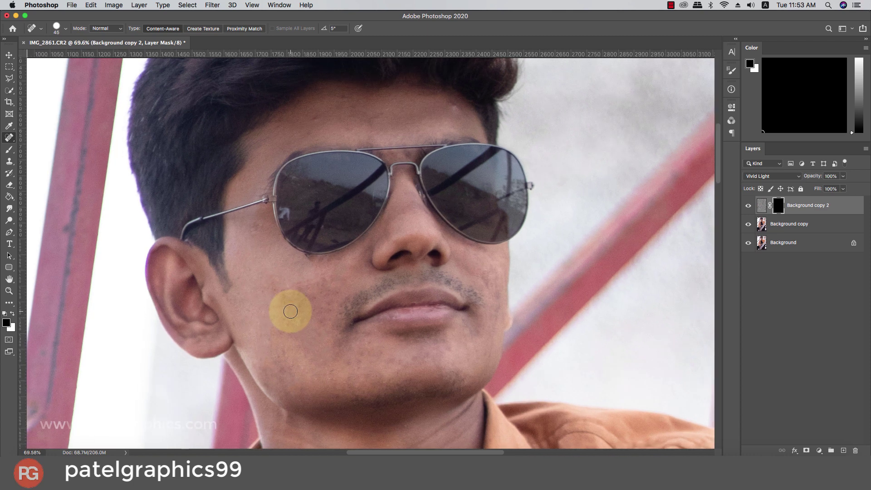
{"action": "key", "text": "b"}
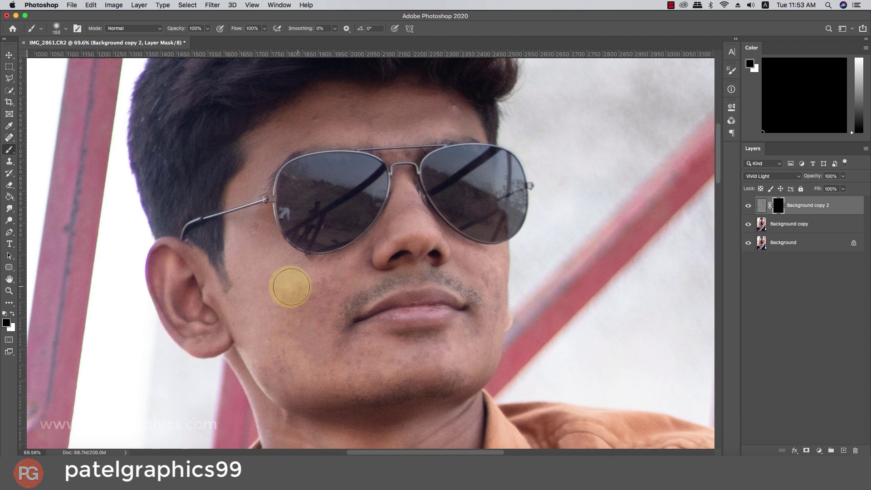
{"action": "key", "text": "x"}
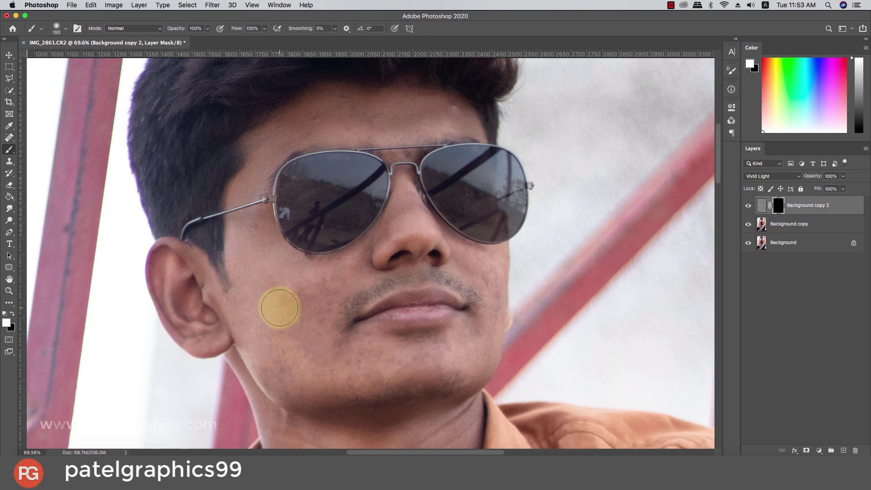
{"action": "left_click", "coordinate": [250, 257]}
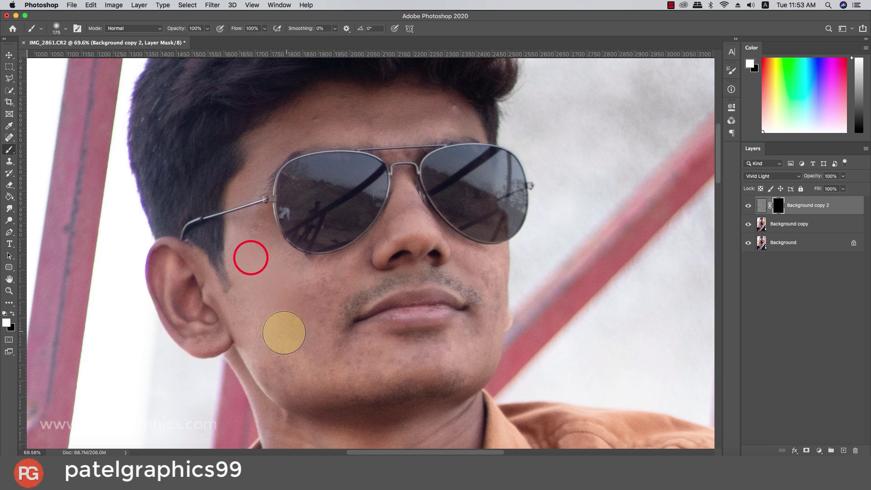
{"action": "right_click", "coordinate": [323, 283]}
{"action": "key", "text": "bracketleft"}
{"action": "left_click", "coordinate": [308, 286]}
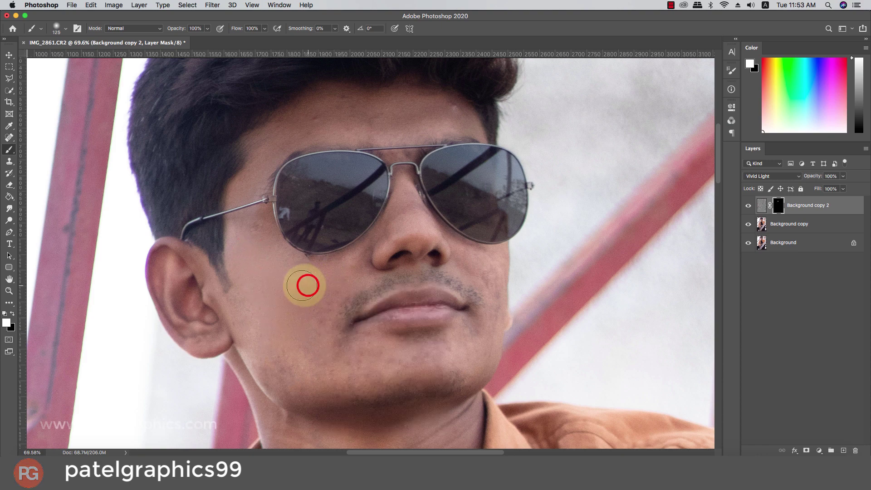
Paint the smoothing onto the lower cheek, beside the eye and along the jaw.
{"action": "left_click", "coordinate": [294, 312]}
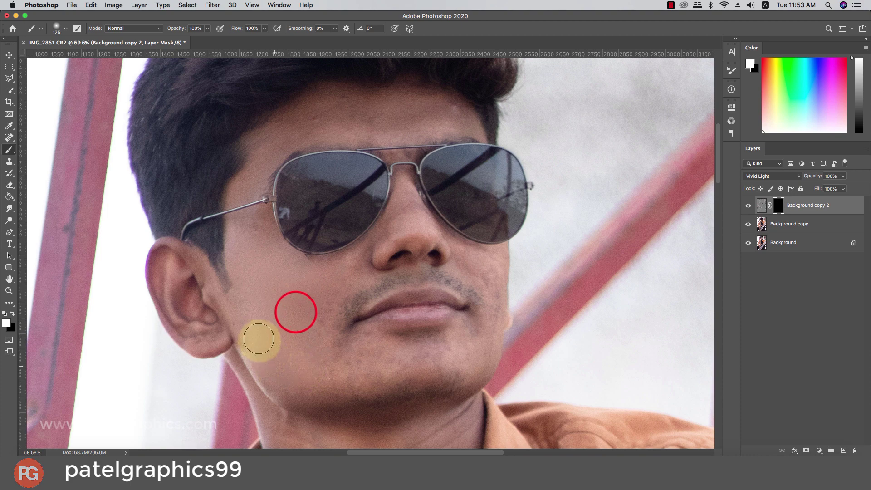
{"action": "left_click", "coordinate": [253, 244]}
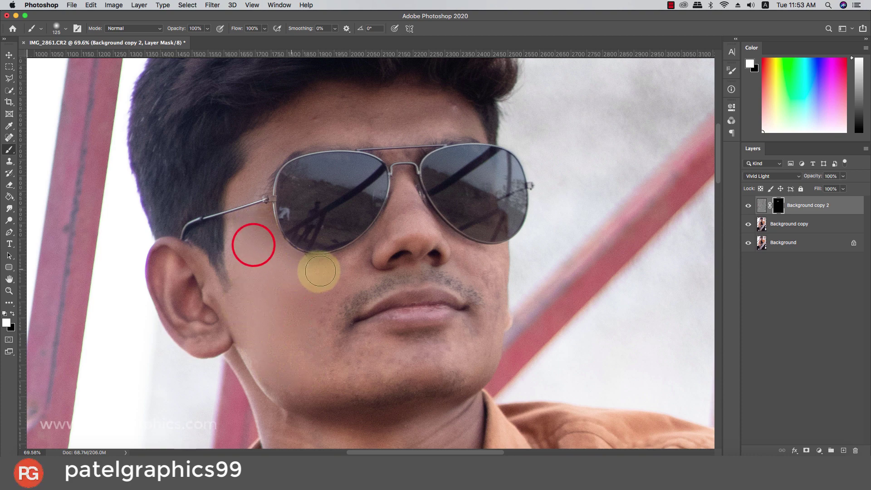
{"action": "left_click", "coordinate": [435, 428]}
{"action": "left_click", "coordinate": [317, 363]}
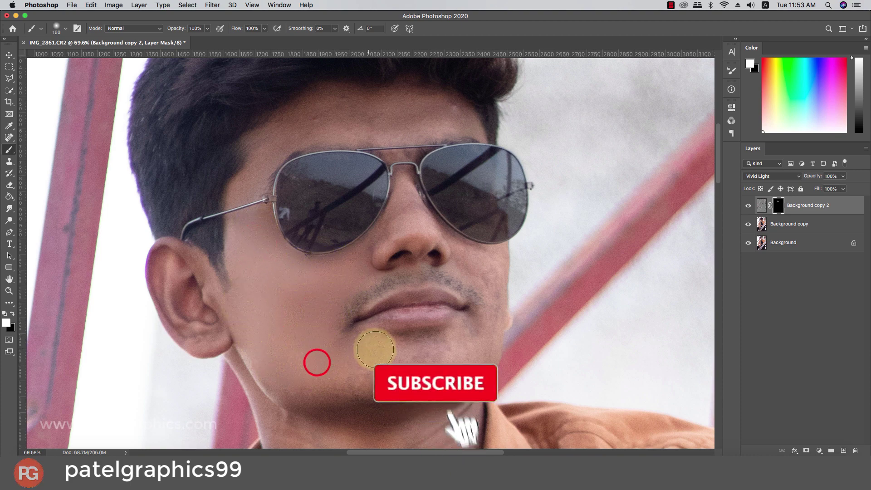
{"action": "key", "text": "bracketright"}
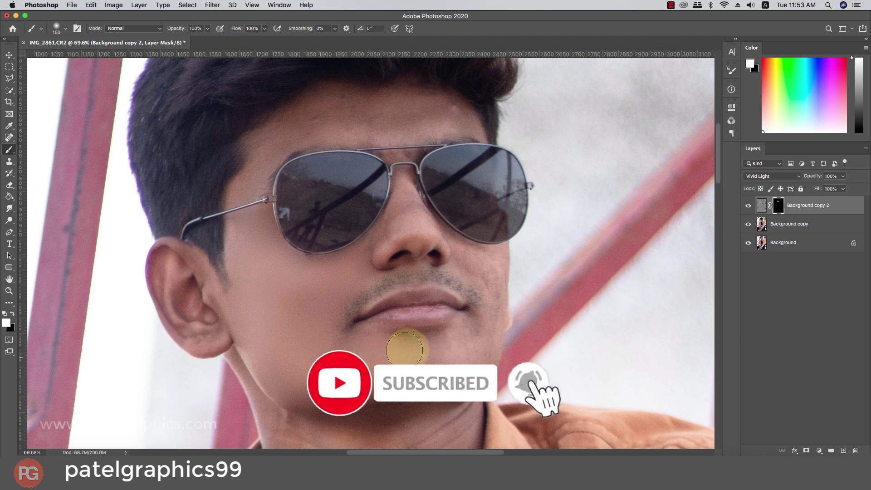
{"action": "key", "text": "bracketleft"}
{"action": "key", "text": "bracketleft"}
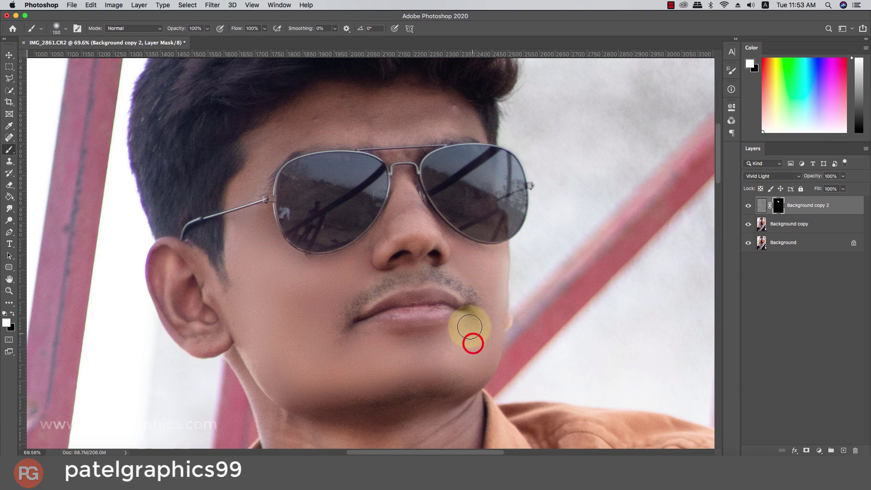
{"action": "key", "text": "bracketleft"}
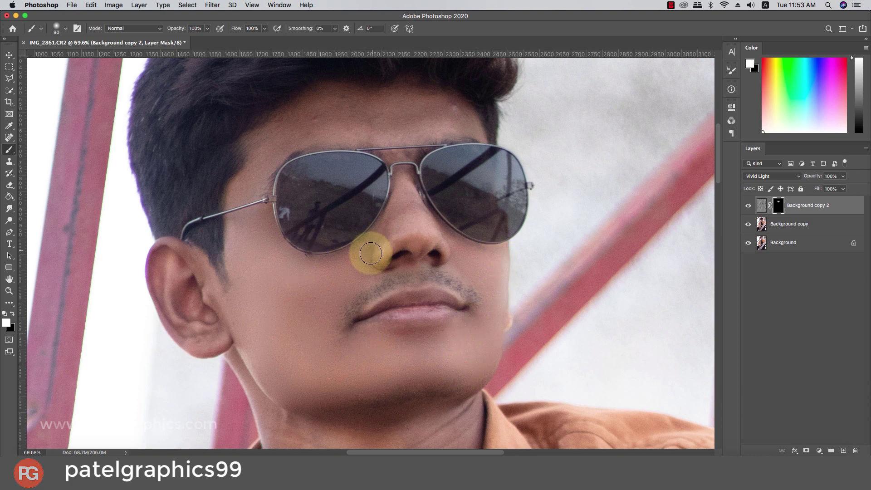
{"action": "key", "text": "bracketleft"}
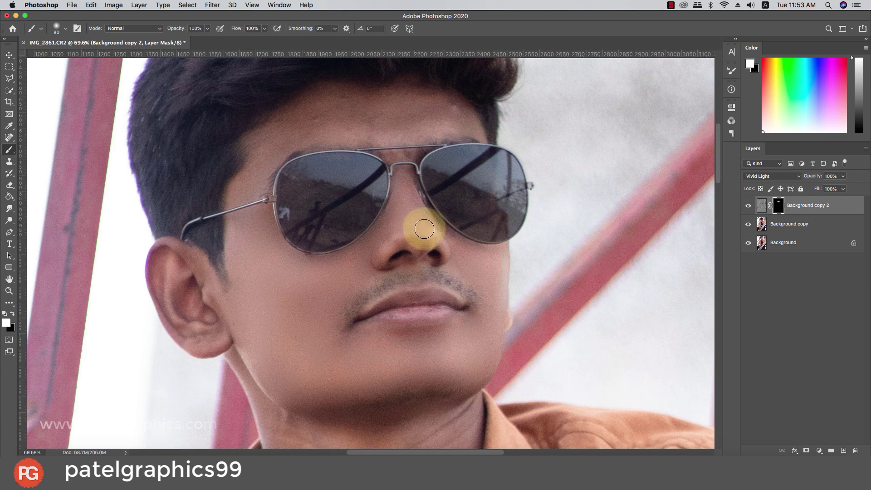
Paint the smoothing onto the forehead and from the neck up to the chin.
{"action": "scroll", "coordinate": [368, 233], "scroll_direction": "up", "scroll_amount": 5}
{"action": "key", "text": "bracketright"}
{"action": "key", "text": "bracketright"}
{"action": "key", "text": "bracketright"}
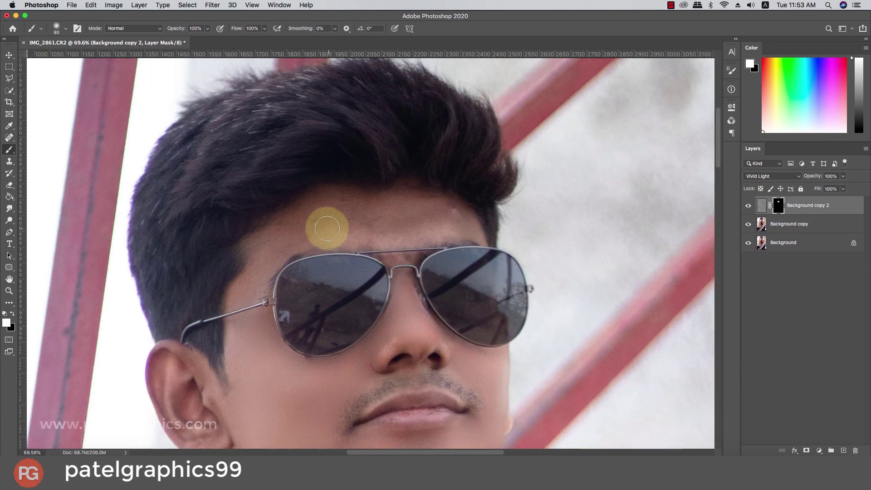
{"action": "left_click_drag", "start_coordinate": [302, 233], "coordinate": [343, 226]}
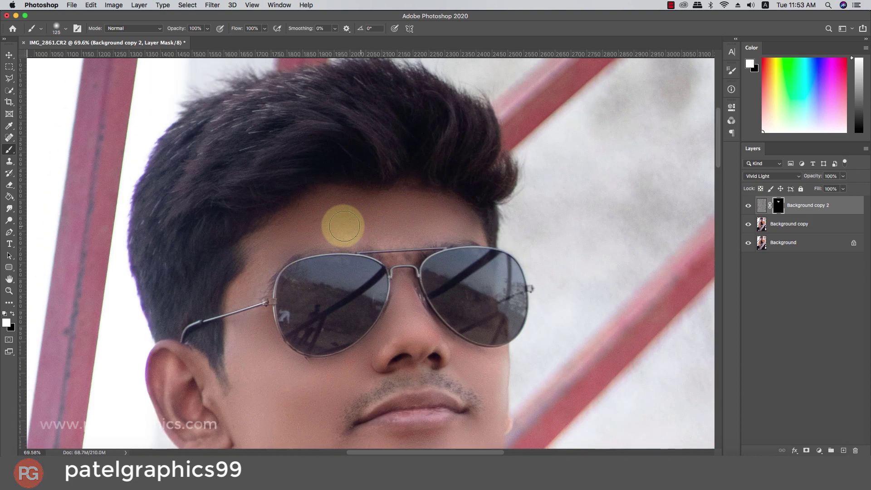
{"action": "scroll", "coordinate": [278, 266], "scroll_direction": "down", "scroll_amount": 5}
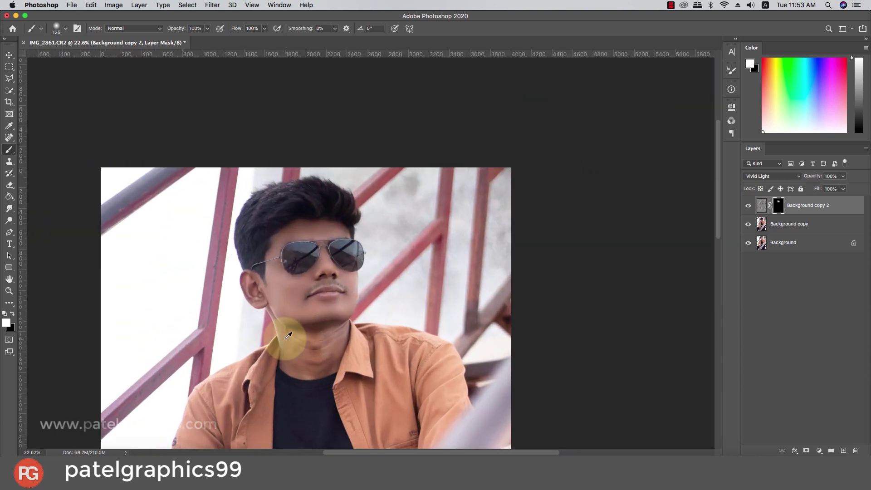
{"action": "scroll", "coordinate": [287, 336], "scroll_direction": "up", "scroll_amount": 2}
{"action": "mouse_move", "coordinate": [285, 330]}
{"action": "left_mouse_down"}
{"action": "mouse_move", "coordinate": [341, 331]}
{"action": "mouse_move", "coordinate": [338, 359]}
{"action": "mouse_move", "coordinate": [282, 363]}
{"action": "mouse_move", "coordinate": [310, 378]}
{"action": "mouse_move", "coordinate": [346, 326]}
{"action": "mouse_move", "coordinate": [301, 320]}
{"action": "mouse_move", "coordinate": [331, 317]}
{"action": "mouse_move", "coordinate": [327, 286]}
{"action": "left_mouse_up"}
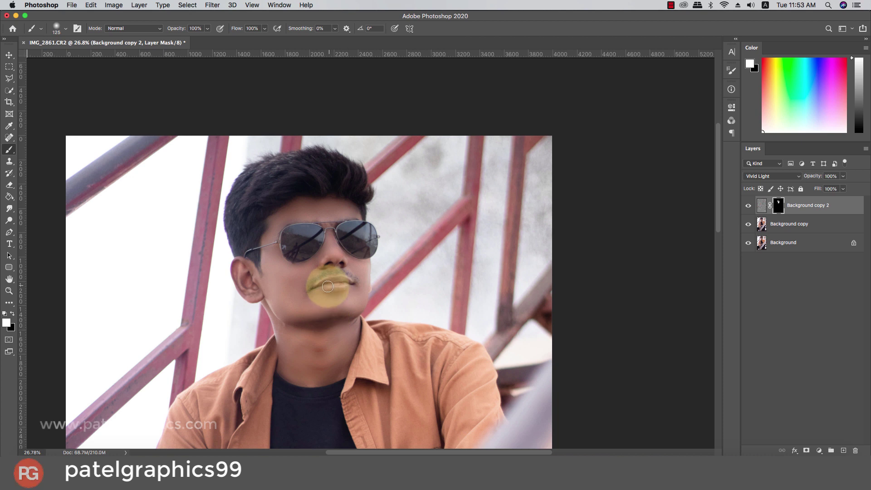
Undo the lip stroke, set brush opacity to 45% and paint black over the nose.
{"action": "key", "text": "super+z"}
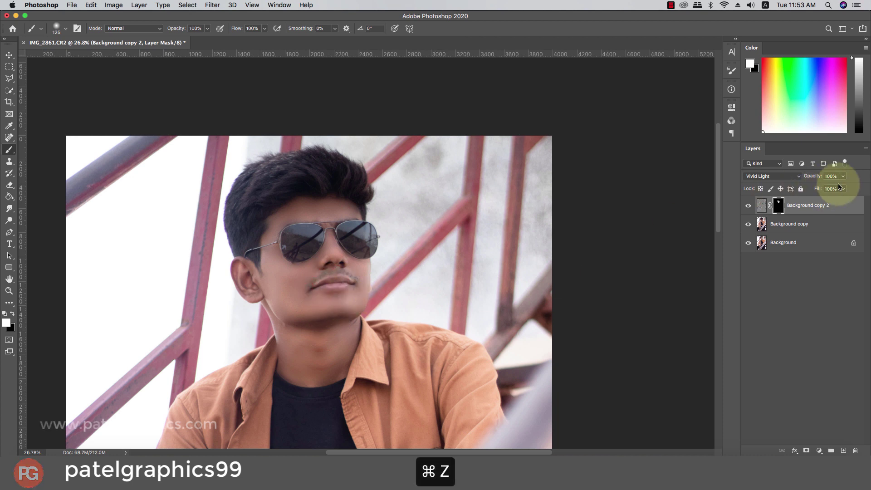
{"action": "left_click", "coordinate": [208, 28]}
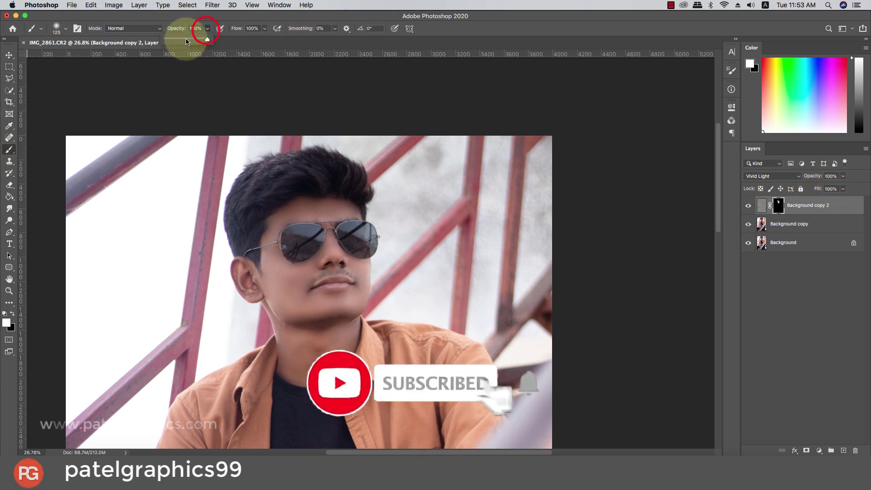
{"action": "left_click_drag", "start_coordinate": [186, 41], "coordinate": [183, 41]}
{"action": "left_click", "coordinate": [330, 284]}
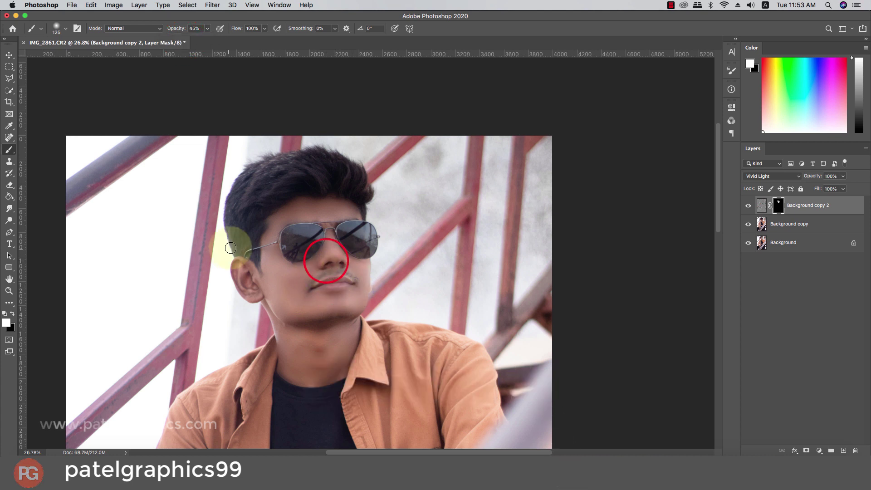
{"action": "key", "text": "x"}
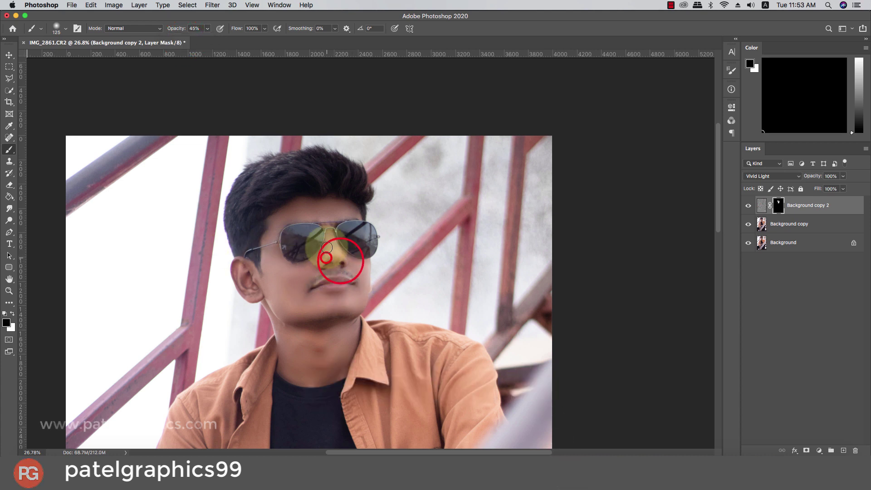
{"action": "left_click", "coordinate": [326, 258]}
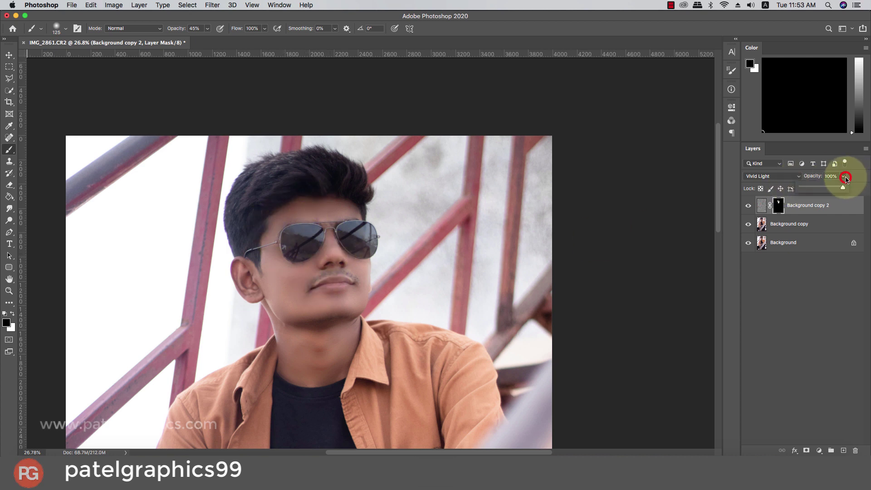
Lower the smoothing layer's opacity to 64%.
{"action": "left_click_drag", "start_coordinate": [845, 178], "coordinate": [799, 189]}
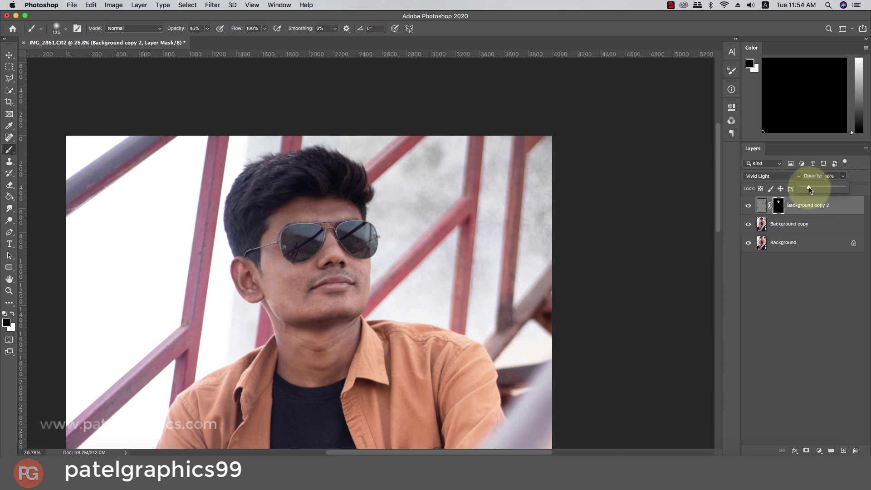
{"action": "left_click_drag", "start_coordinate": [828, 190], "coordinate": [837, 191]}
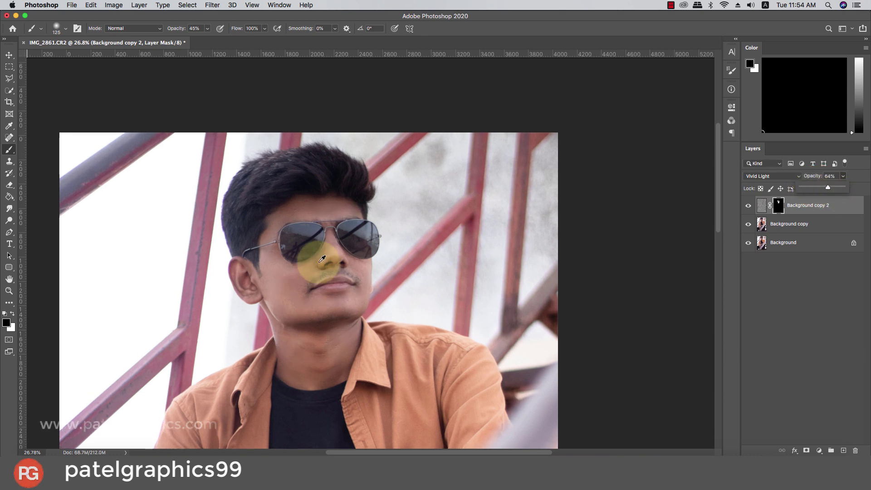
{"action": "scroll", "coordinate": [311, 253], "scroll_direction": "up", "scroll_amount": 5}
{"action": "scroll", "coordinate": [311, 263], "scroll_direction": "down", "scroll_amount": 2}
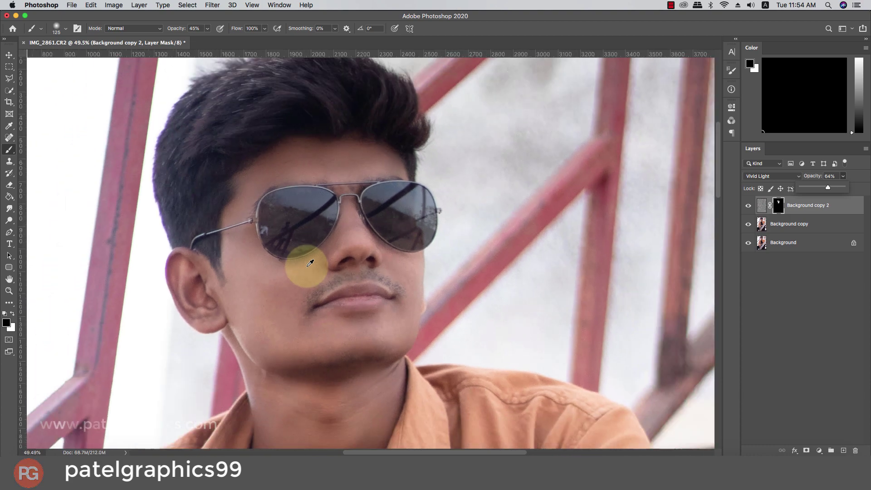
{"action": "scroll", "coordinate": [301, 263], "scroll_direction": "down", "scroll_amount": 3}
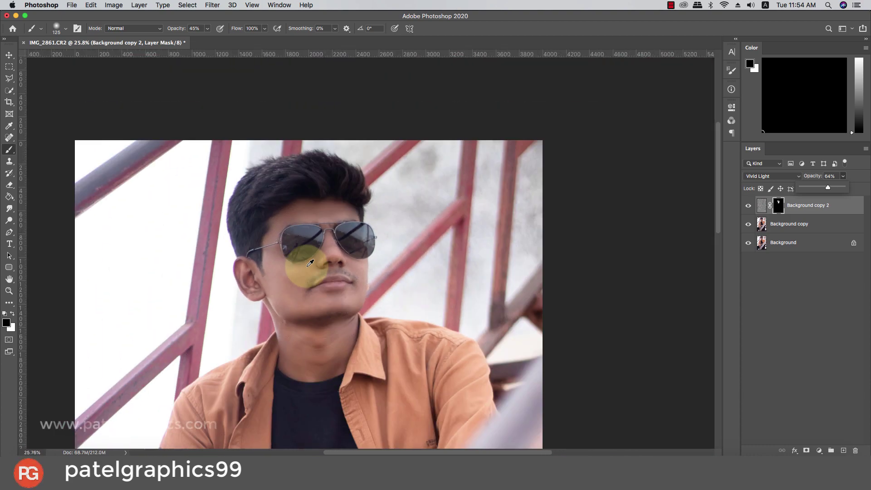
Merge the smoothing layer with Background copy and duplicate the merged layer.
{"action": "left_click", "coordinate": [797, 223], "text": "shift"}
{"action": "right_click", "coordinate": [802, 223]}
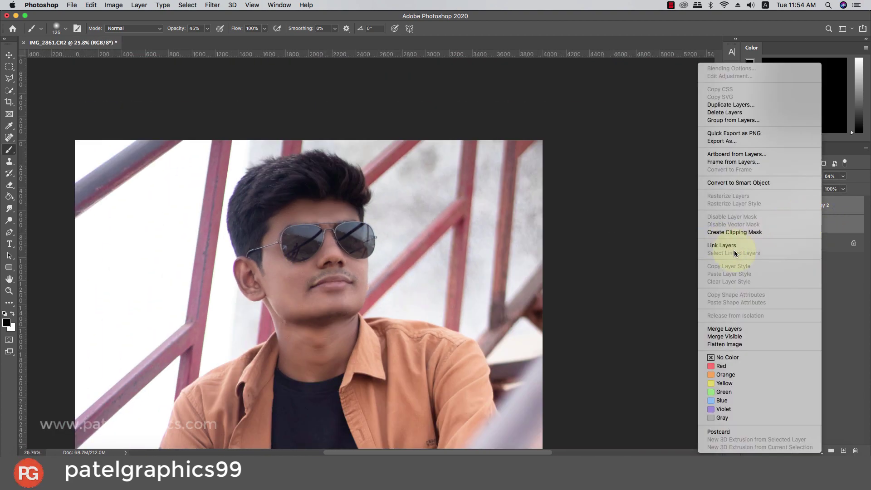
{"action": "left_click", "coordinate": [718, 330]}
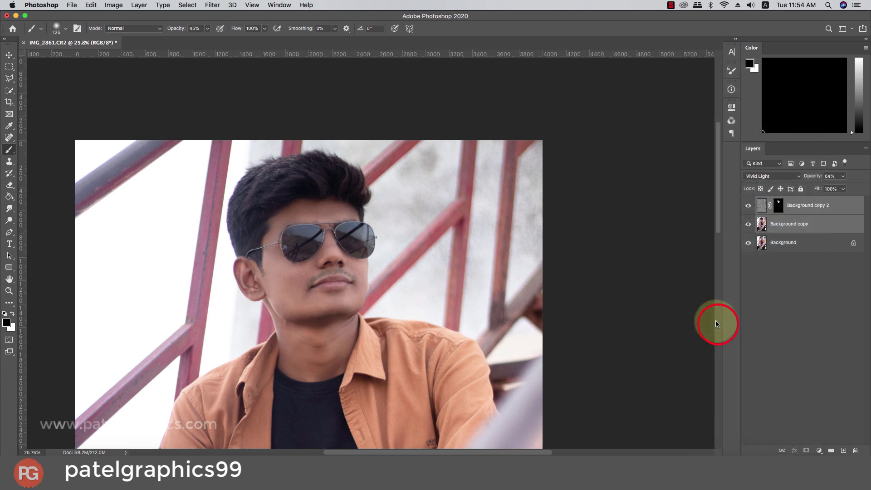
{"action": "key", "text": "super+j"}
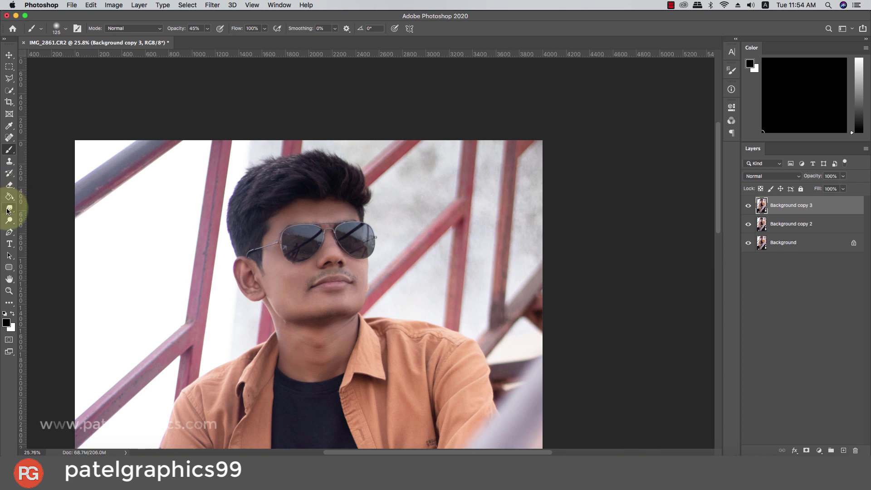
Switch to the Mixer Brush Tool and blend the skin along the jaw and cheek.
{"action": "right_click", "coordinate": [9, 149]}
{"action": "left_click", "coordinate": [30, 171]}
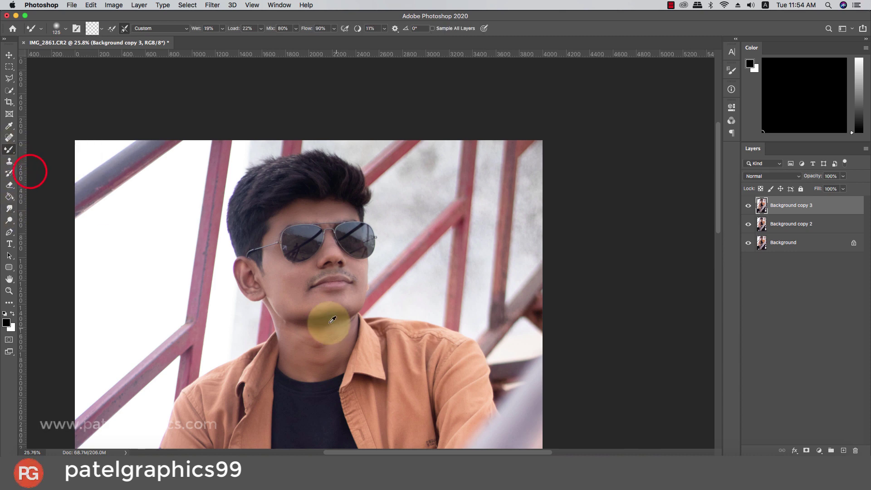
{"action": "scroll", "coordinate": [332, 320], "scroll_direction": "up", "scroll_amount": 3}
{"action": "mouse_move", "coordinate": [293, 304]}
{"action": "left_mouse_down"}
{"action": "mouse_move", "coordinate": [264, 311]}
{"action": "mouse_move", "coordinate": [291, 244]}
{"action": "mouse_move", "coordinate": [292, 309]}
{"action": "left_mouse_up"}
{"action": "key", "text": "bracketright"}
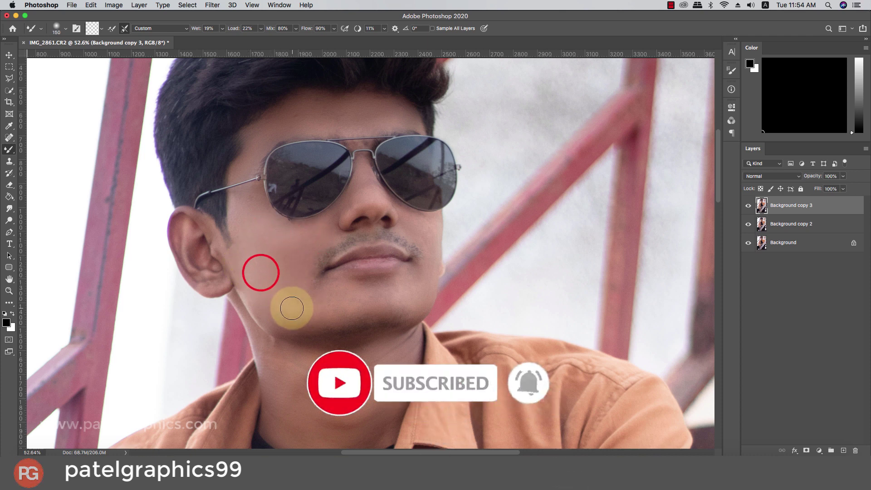
{"action": "key", "text": "bracketleft"}
{"action": "key", "text": "bracketleft"}
{"action": "key", "text": "bracketleft"}
{"action": "mouse_move", "coordinate": [263, 278]}
{"action": "left_mouse_down"}
{"action": "mouse_move", "coordinate": [279, 218]}
{"action": "mouse_move", "coordinate": [297, 222]}
{"action": "left_mouse_up"}
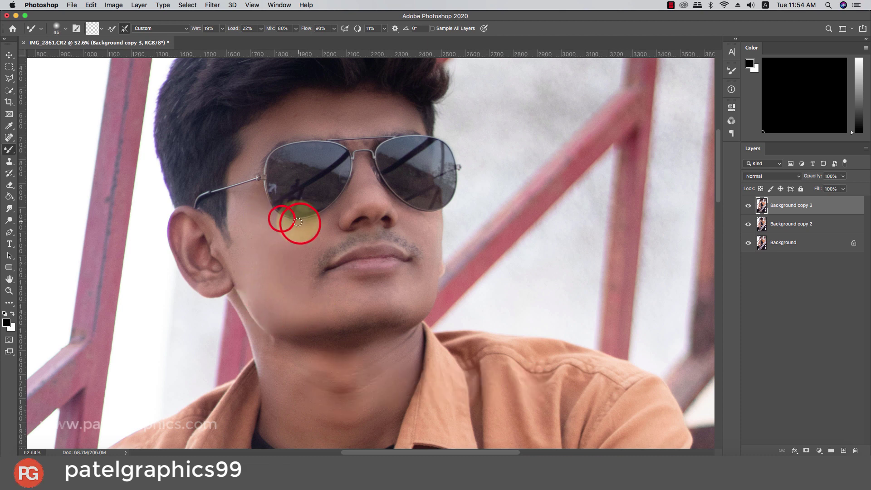
Blend the cheek skin from the moustache across toward the ear with a larger brush.
{"action": "key", "text": "bracketright"}
{"action": "key", "text": "bracketright"}
{"action": "key", "text": "bracketright"}
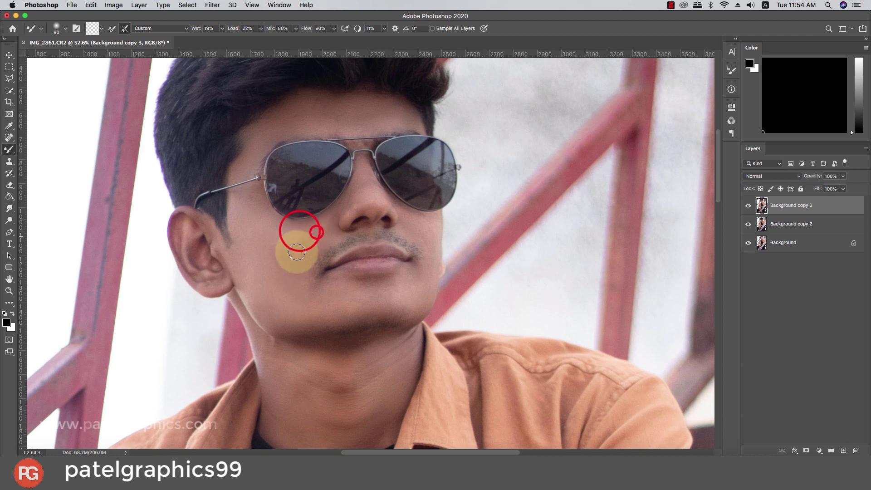
{"action": "mouse_move", "coordinate": [280, 218]}
{"action": "left_mouse_down"}
{"action": "mouse_move", "coordinate": [315, 245]}
{"action": "mouse_move", "coordinate": [243, 195]}
{"action": "left_mouse_up"}
{"action": "key", "text": "bracketright"}
{"action": "key", "text": "bracketright"}
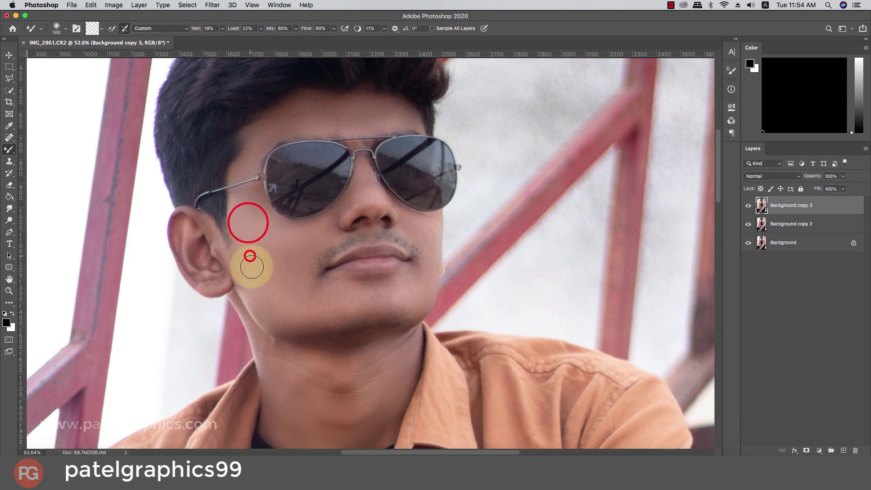
{"action": "mouse_move", "coordinate": [249, 263]}
{"action": "left_mouse_down"}
{"action": "mouse_move", "coordinate": [331, 305]}
{"action": "mouse_move", "coordinate": [364, 292]}
{"action": "mouse_move", "coordinate": [331, 311]}
{"action": "mouse_move", "coordinate": [382, 311]}
{"action": "mouse_move", "coordinate": [421, 284]}
{"action": "left_mouse_up"}
{"action": "key", "text": "bracketleft"}
{"action": "key", "text": "bracketleft"}
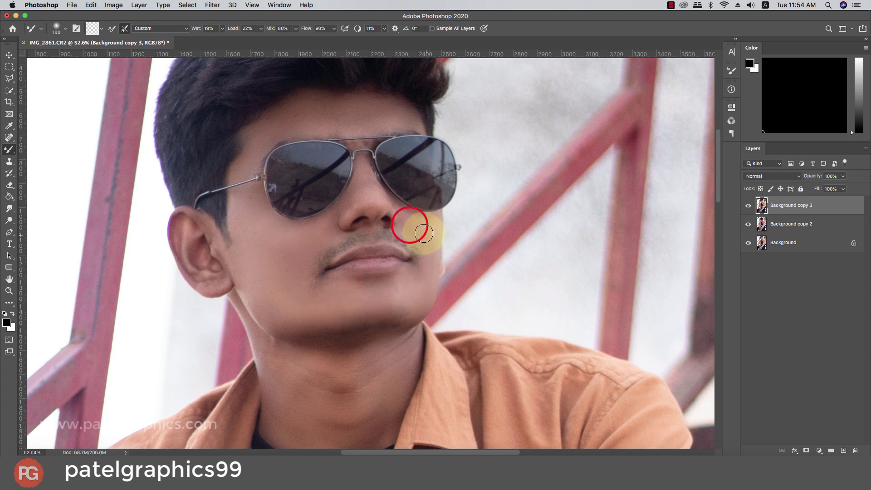
{"action": "mouse_move", "coordinate": [423, 233]}
{"action": "left_mouse_down"}
{"action": "mouse_move", "coordinate": [339, 214]}
{"action": "mouse_move", "coordinate": [345, 220]}
{"action": "mouse_move", "coordinate": [384, 205]}
{"action": "mouse_move", "coordinate": [358, 179]}
{"action": "left_mouse_up"}
{"action": "key", "text": "bracketright"}
{"action": "key", "text": "bracketright"}
{"action": "key", "text": "bracketright"}
{"action": "key", "text": "bracketright"}
{"action": "key", "text": "bracketright"}
{"action": "key", "text": "bracketright"}
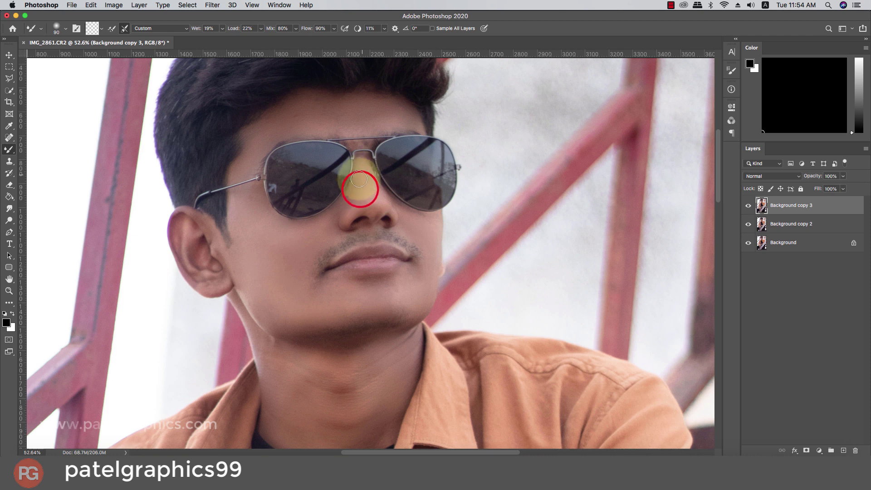
Dab-blend the skin across the nose and forehead.
{"action": "left_click", "coordinate": [340, 207]}
{"action": "left_click", "coordinate": [382, 200]}
{"action": "left_click", "coordinate": [404, 211]}
{"action": "key", "text": "bracketright"}
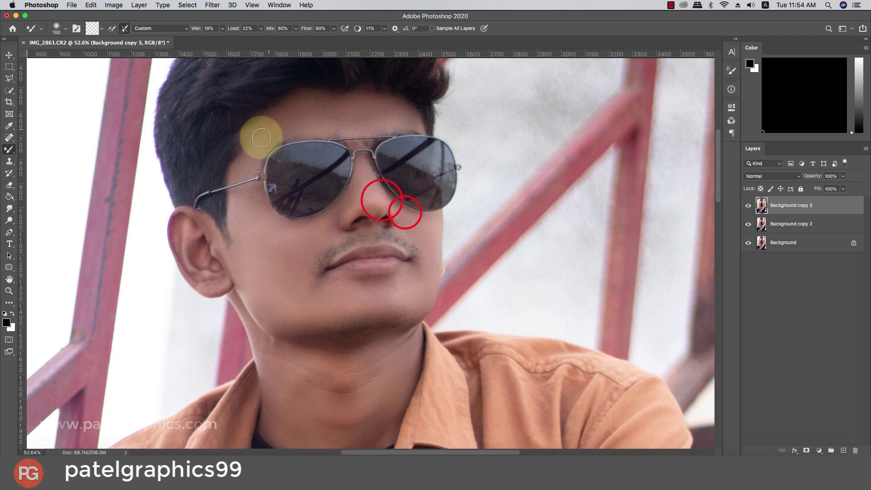
{"action": "left_click", "coordinate": [253, 144]}
{"action": "key", "text": "bracketright"}
{"action": "key", "text": "bracketright"}
{"action": "key", "text": "bracketright"}
{"action": "left_click", "coordinate": [281, 119]}
{"action": "left_click", "coordinate": [316, 111]}
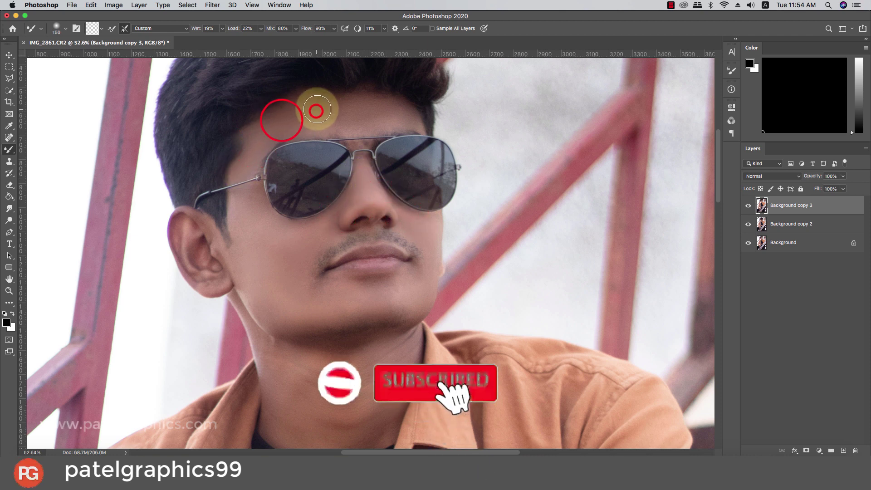
{"action": "key", "text": "bracketleft"}
{"action": "left_click", "coordinate": [382, 110]}
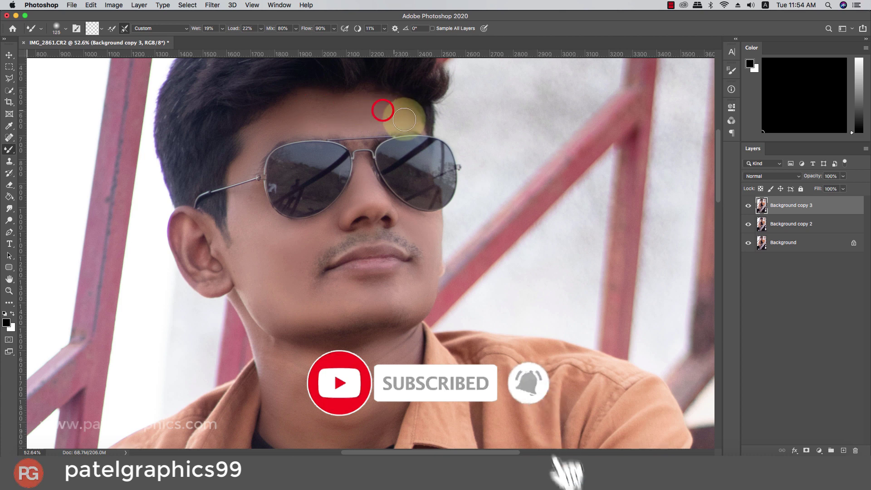
Touch up the cheek, then blend the skin around the ear and neck with a smaller brush.
{"action": "left_click", "coordinate": [257, 222]}
{"action": "left_click", "coordinate": [261, 207]}
{"action": "key", "text": "bracketleft"}
{"action": "key", "text": "bracketleft"}
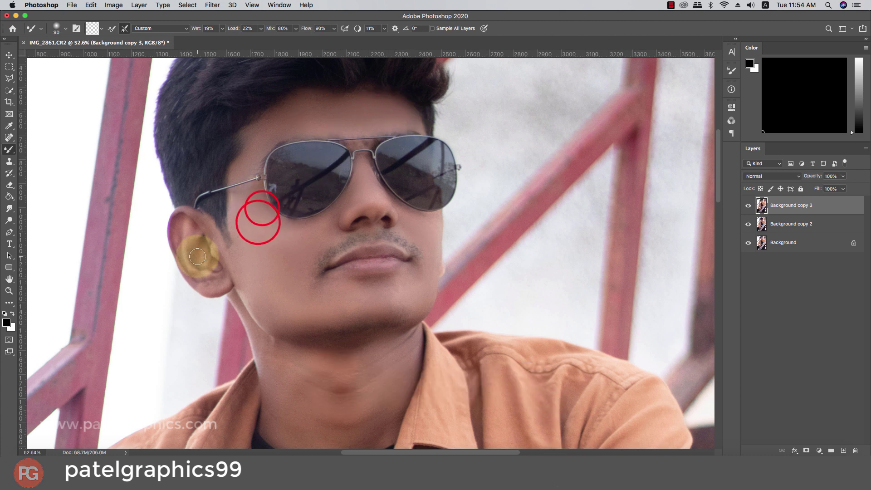
{"action": "mouse_move", "coordinate": [198, 256]}
{"action": "left_mouse_down"}
{"action": "mouse_move", "coordinate": [218, 278]}
{"action": "mouse_move", "coordinate": [194, 262]}
{"action": "mouse_move", "coordinate": [184, 239]}
{"action": "mouse_move", "coordinate": [203, 249]}
{"action": "left_mouse_up"}
{"action": "mouse_move", "coordinate": [341, 343]}
{"action": "left_mouse_down"}
{"action": "mouse_move", "coordinate": [395, 351]}
{"action": "mouse_move", "coordinate": [325, 346]}
{"action": "left_mouse_up"}
{"action": "scroll", "coordinate": [331, 348], "scroll_direction": "down", "scroll_amount": 5, "text": "alt"}
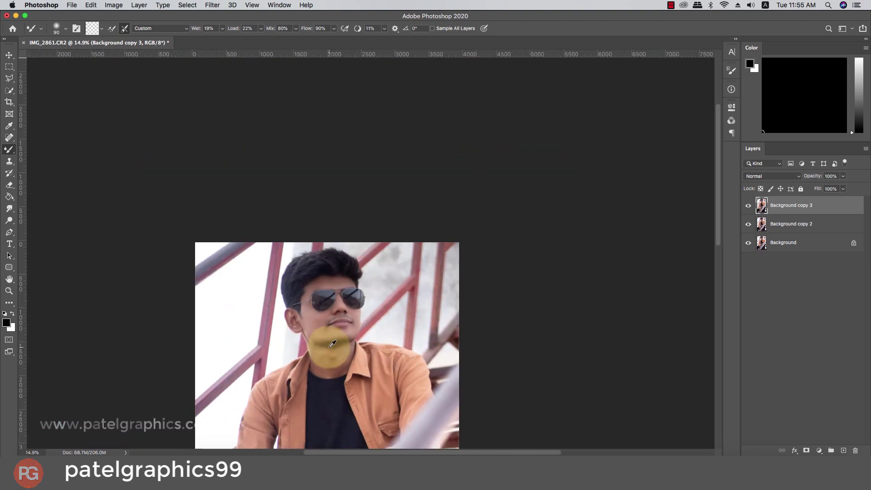
{"action": "scroll", "coordinate": [331, 290], "scroll_direction": "up", "scroll_amount": 3, "text": "alt"}
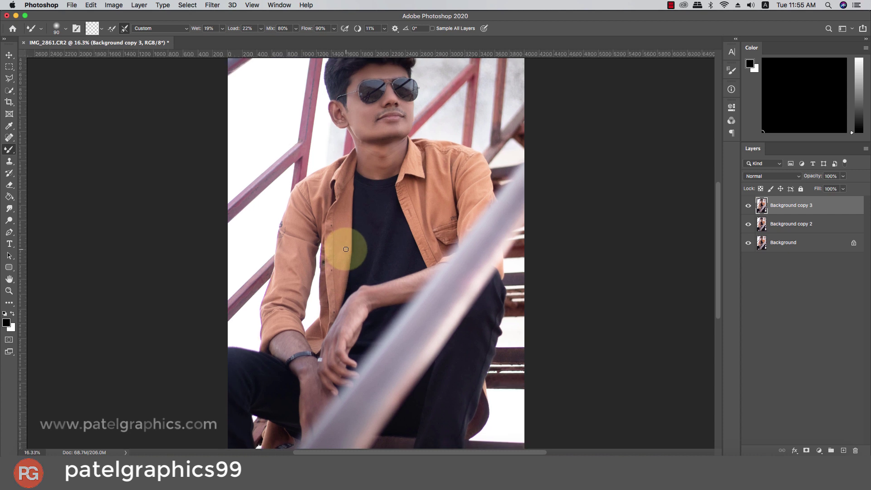
Hide Background copy 2, then mixer-brush blend the lips' centre, left and right tones.
{"action": "left_click", "coordinate": [747, 224]}
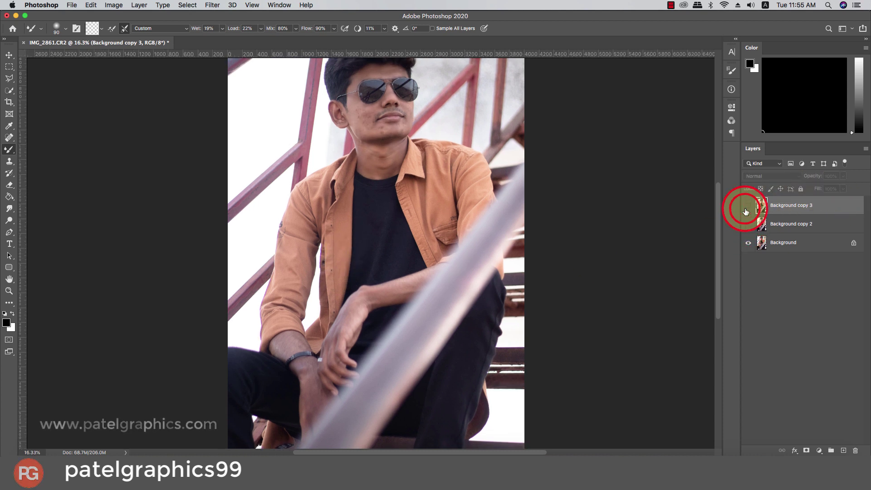
{"action": "scroll", "coordinate": [394, 114], "scroll_direction": "up", "scroll_amount": 10, "text": "alt"}
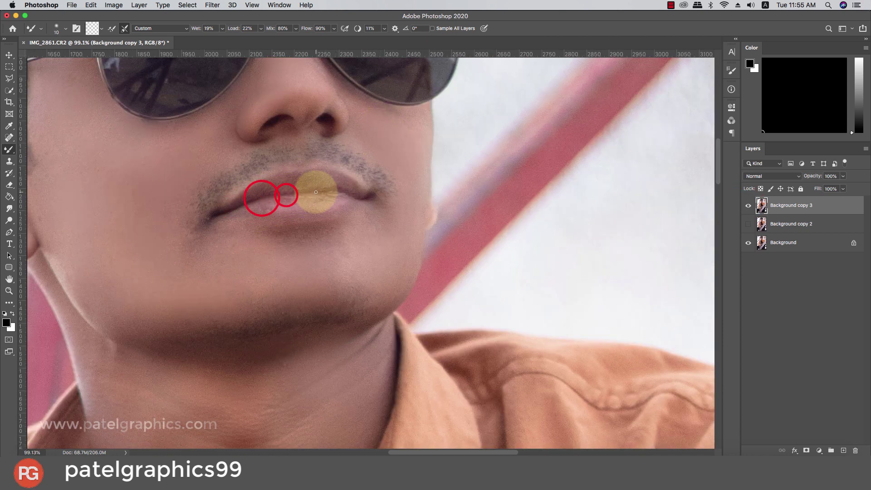
{"action": "left_click_drag", "start_coordinate": [316, 192], "coordinate": [355, 188]}
{"action": "key", "text": "]"}
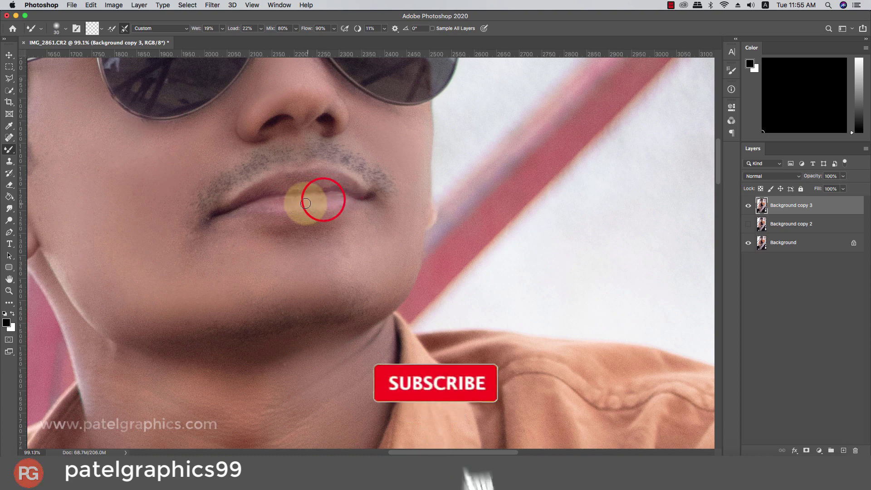
{"action": "left_click", "coordinate": [319, 195]}
{"action": "left_click", "coordinate": [294, 187]}
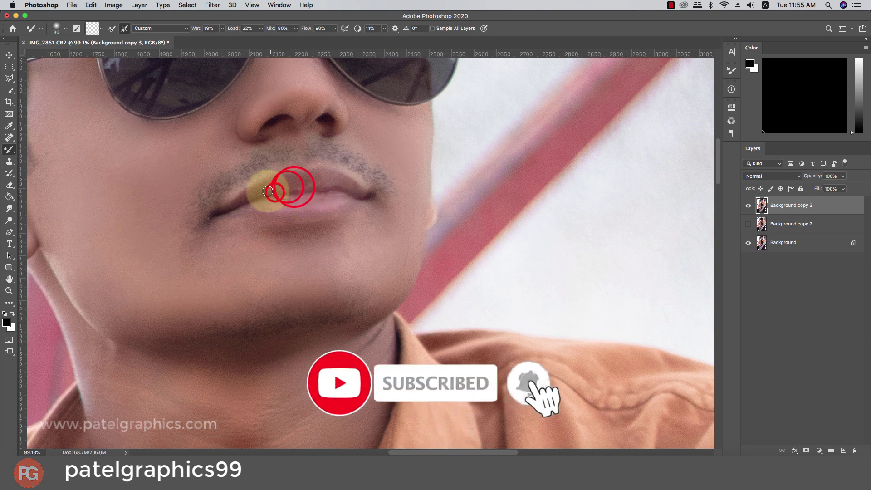
{"action": "left_click", "coordinate": [312, 184]}
{"action": "left_click", "coordinate": [329, 185]}
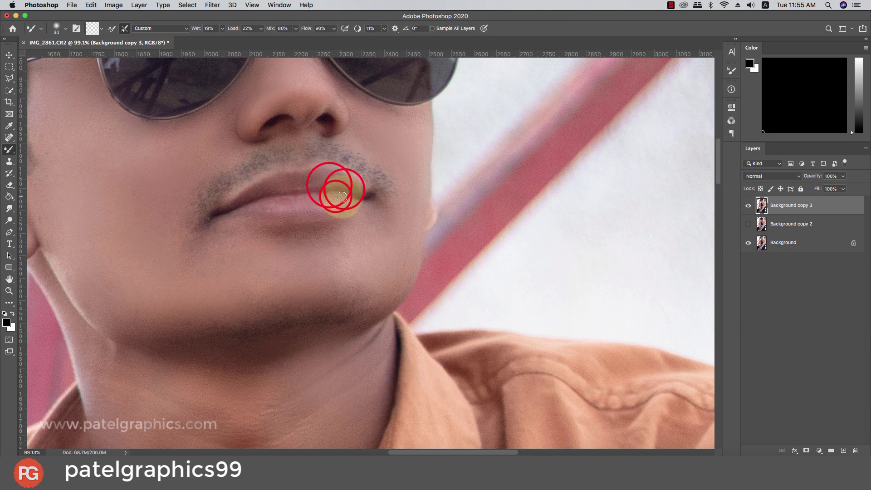
{"action": "scroll", "coordinate": [340, 195], "scroll_direction": "down", "scroll_amount": 5}
{"action": "scroll", "coordinate": [336, 191], "scroll_direction": "down", "scroll_amount": 5}
{"action": "scroll", "coordinate": [362, 200], "scroll_direction": "up", "scroll_amount": 1}
{"action": "scroll", "coordinate": [363, 200], "scroll_direction": "up", "scroll_amount": 1}
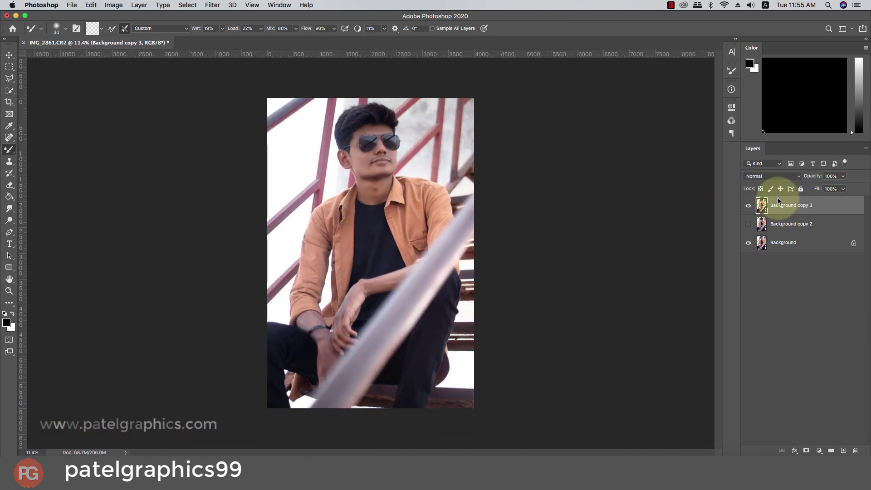
{"action": "key", "text": "super+j"}
{"action": "left_click", "coordinate": [762, 178]}
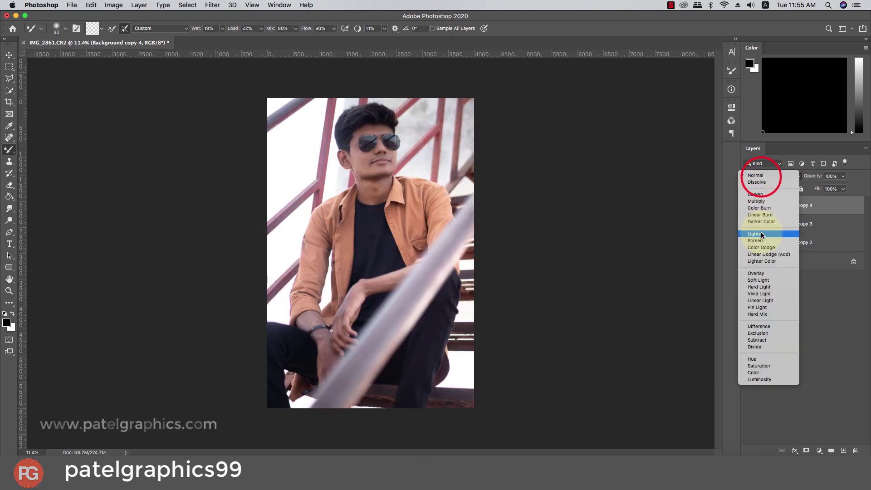
{"action": "left_click", "coordinate": [747, 241]}
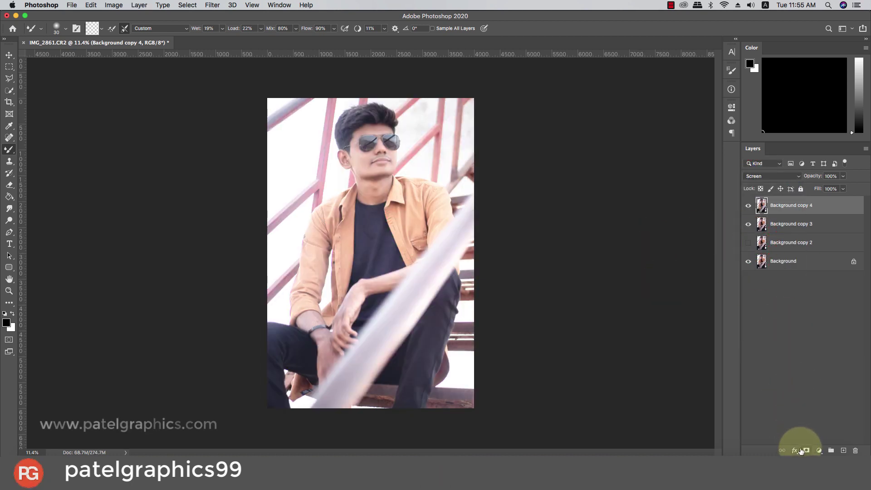
{"action": "key", "text": "z"}
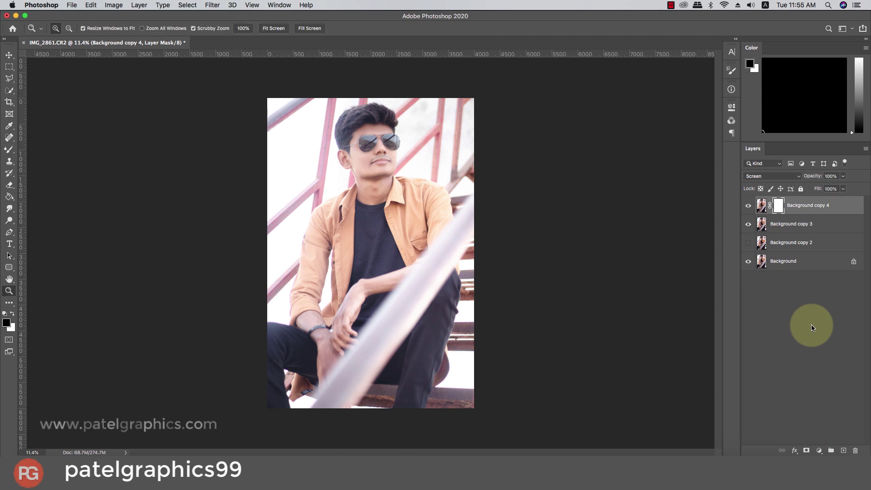
{"action": "key", "text": "Delete"}
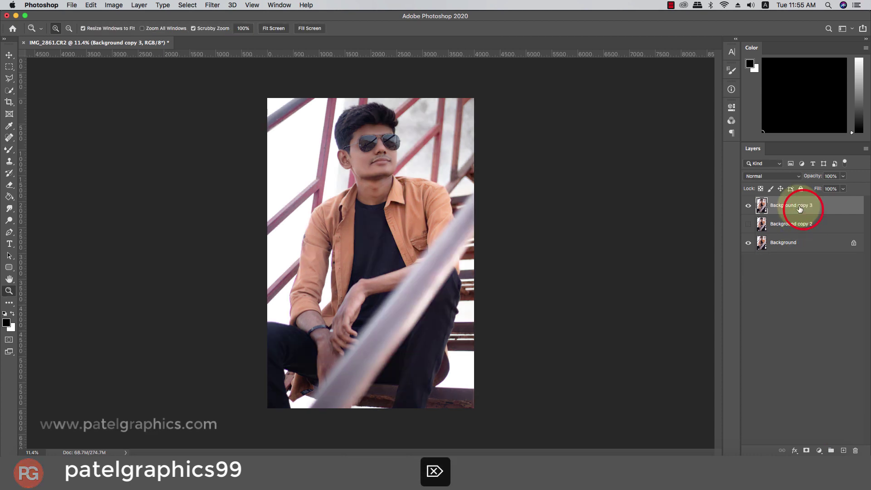
Open the Camera Raw Filter, apply Auto tone and raise Exposure to +0.25.
{"action": "left_click", "coordinate": [212, 5]}
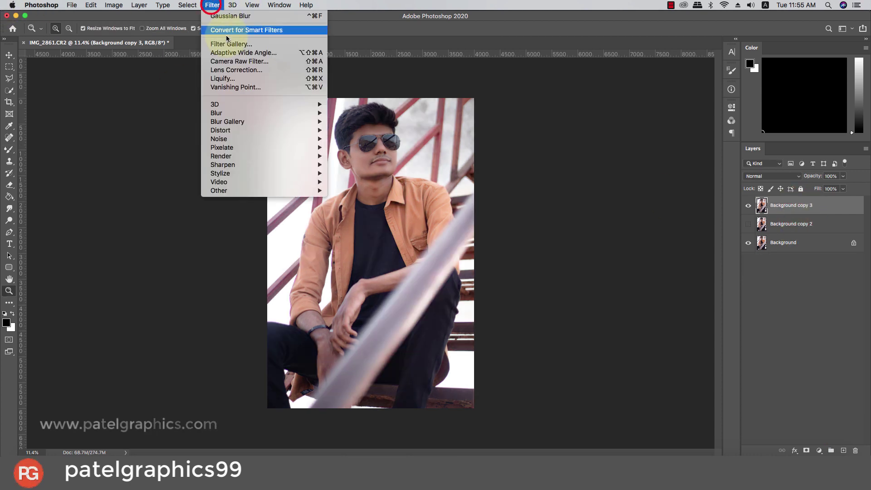
{"action": "left_click", "coordinate": [210, 61]}
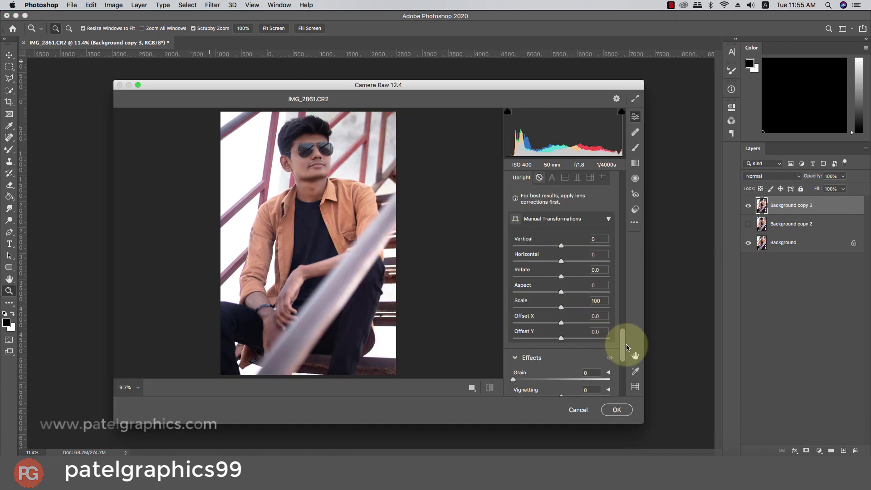
{"action": "left_click_drag", "start_coordinate": [623, 343], "coordinate": [622, 183]}
{"action": "left_click", "coordinate": [580, 180]}
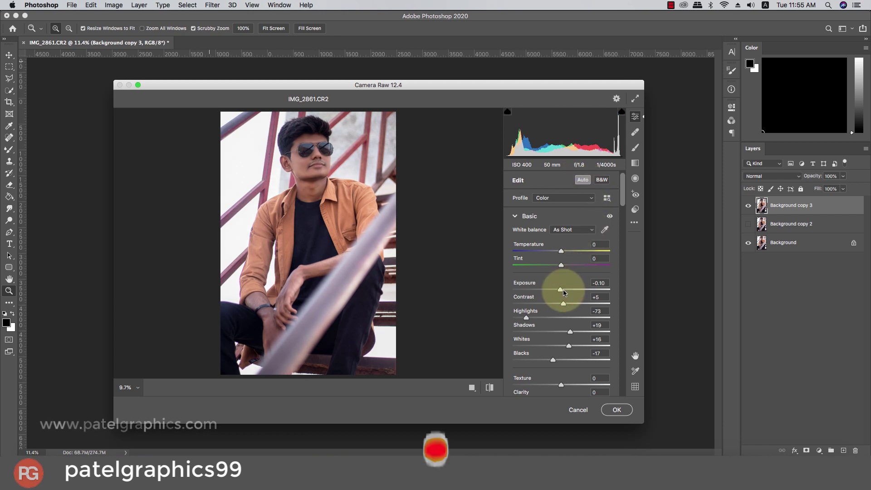
{"action": "left_click_drag", "start_coordinate": [563, 293], "coordinate": [566, 294]}
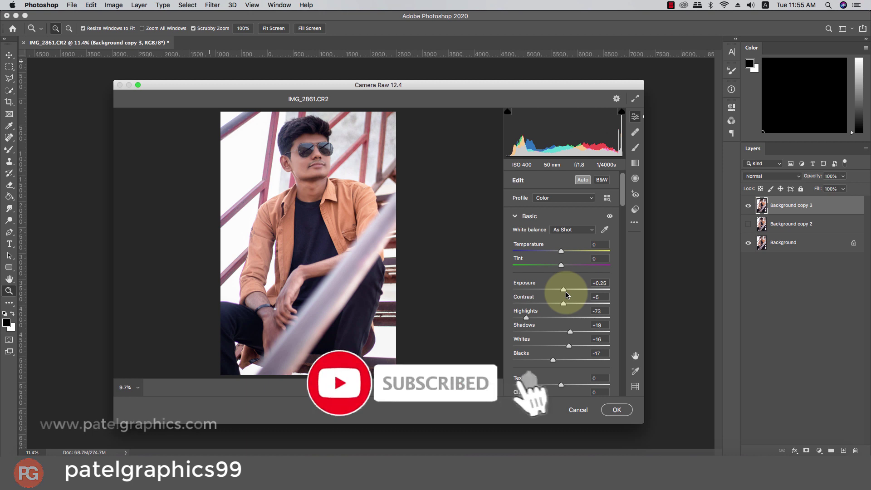
Set Vibrance to +33 and brighten the Lights in the tone curve.
{"action": "scroll", "coordinate": [565, 297], "scroll_direction": "down", "scroll_amount": 1}
{"action": "scroll", "coordinate": [565, 302], "scroll_direction": "down", "scroll_amount": 1}
{"action": "scroll", "coordinate": [564, 306], "scroll_direction": "down", "scroll_amount": 1}
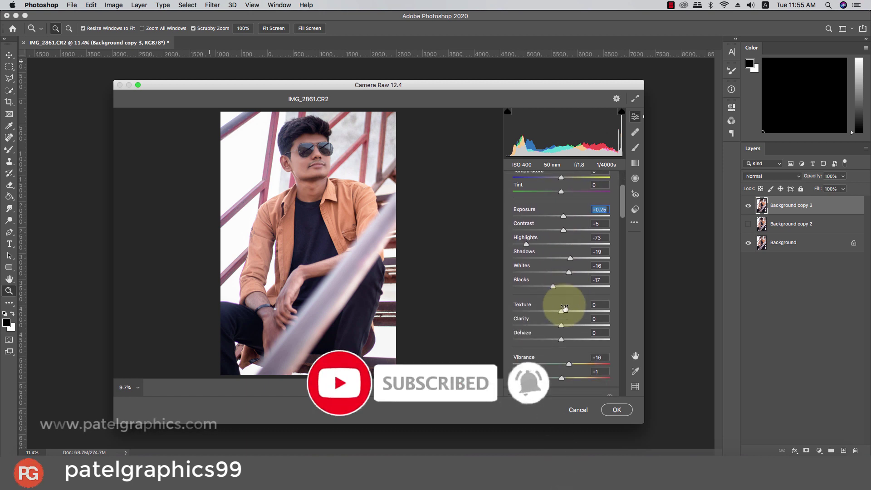
{"action": "scroll", "coordinate": [566, 326], "scroll_direction": "down", "scroll_amount": 1}
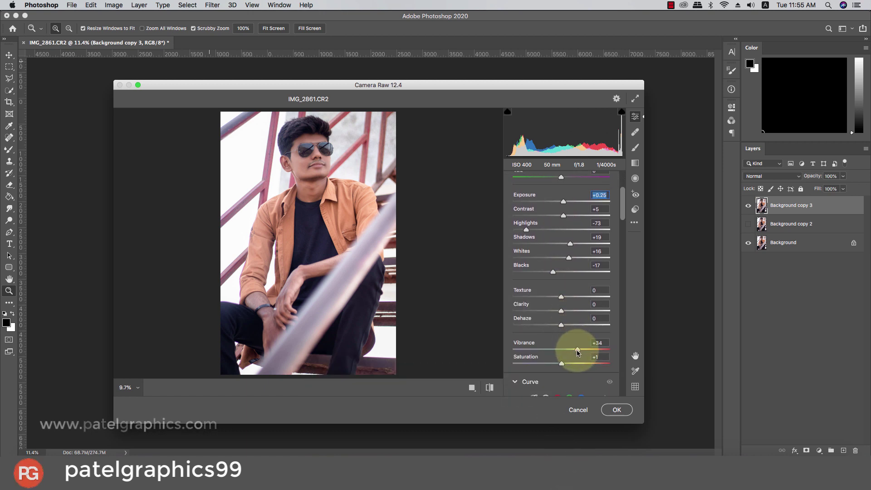
{"action": "left_click", "coordinate": [577, 352]}
{"action": "scroll", "coordinate": [560, 326], "scroll_direction": "down", "scroll_amount": 2}
{"action": "scroll", "coordinate": [554, 315], "scroll_direction": "down", "scroll_amount": 1}
{"action": "scroll", "coordinate": [553, 317], "scroll_direction": "down", "scroll_amount": 2}
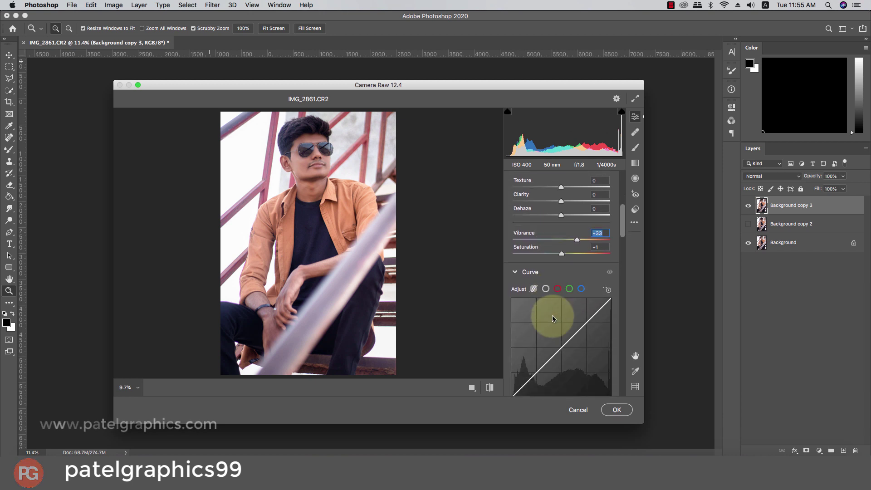
{"action": "scroll", "coordinate": [553, 317], "scroll_direction": "down", "scroll_amount": 3}
{"action": "scroll", "coordinate": [552, 311], "scroll_direction": "down", "scroll_amount": 3}
{"action": "scroll", "coordinate": [556, 311], "scroll_direction": "down", "scroll_amount": 3}
{"action": "scroll", "coordinate": [556, 311], "scroll_direction": "down", "scroll_amount": 1}
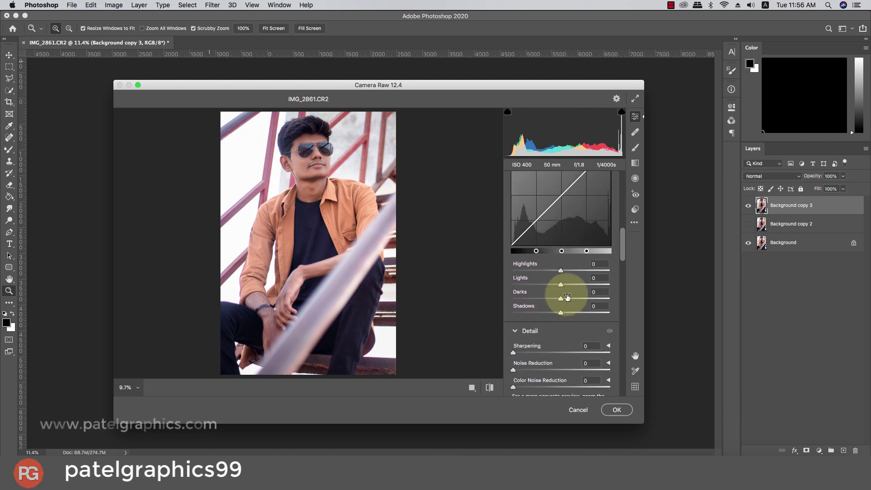
{"action": "left_click", "coordinate": [565, 285]}
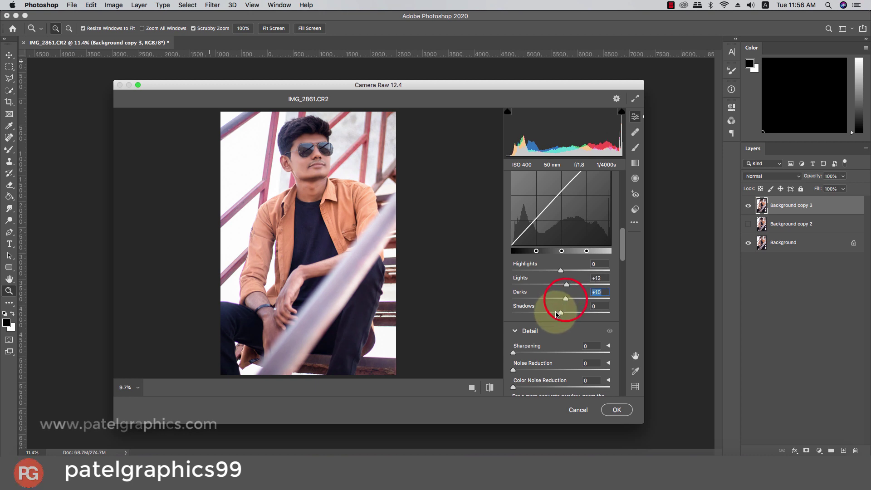
Brighten the orange luminance to lift the shirt tones.
{"action": "scroll", "coordinate": [552, 314], "scroll_direction": "down", "scroll_amount": 1}
{"action": "scroll", "coordinate": [551, 313], "scroll_direction": "down", "scroll_amount": 2}
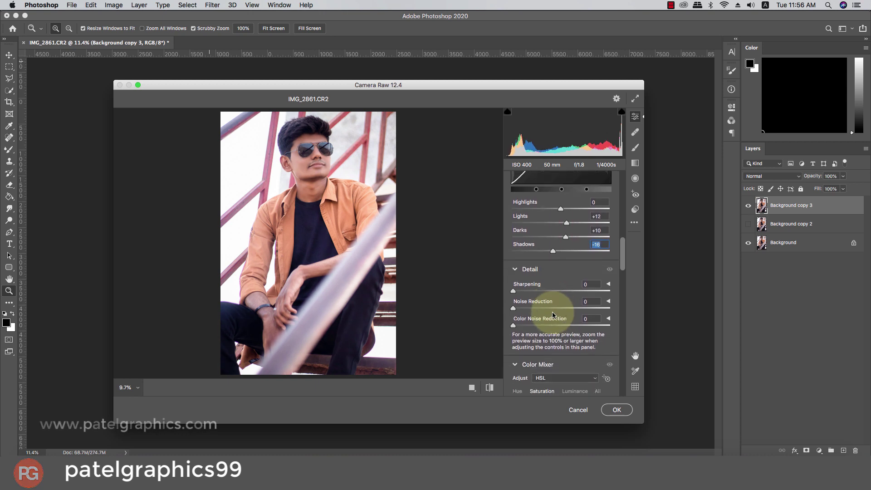
{"action": "scroll", "coordinate": [550, 313], "scroll_direction": "down", "scroll_amount": 1}
{"action": "scroll", "coordinate": [548, 312], "scroll_direction": "down", "scroll_amount": 1}
{"action": "scroll", "coordinate": [548, 311], "scroll_direction": "down", "scroll_amount": 1}
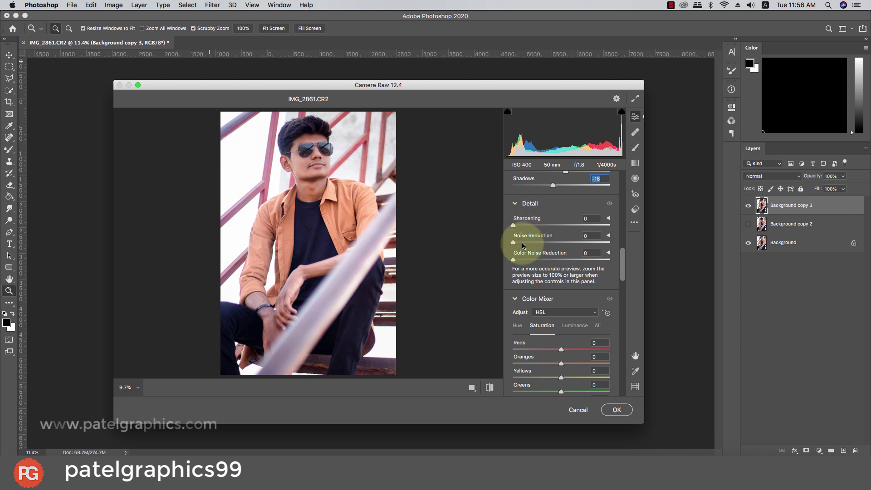
{"action": "left_click_drag", "start_coordinate": [525, 246], "coordinate": [524, 247]}
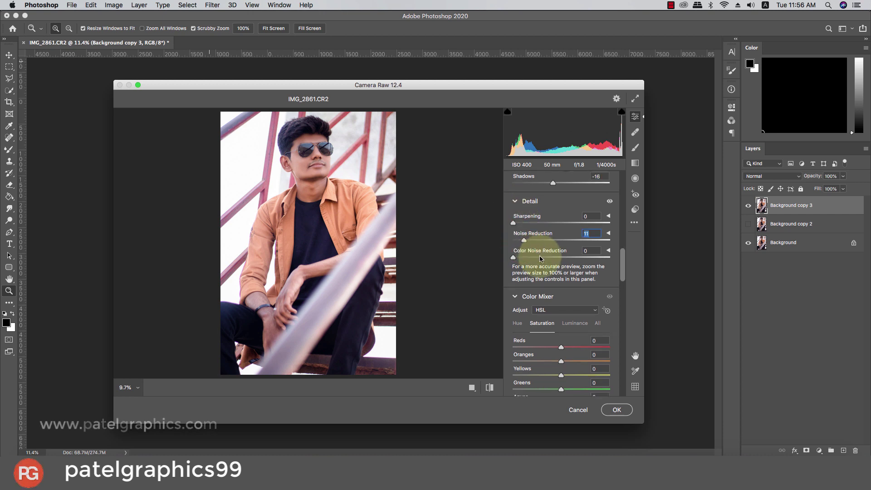
{"action": "scroll", "coordinate": [544, 254], "scroll_direction": "down", "scroll_amount": 2}
{"action": "scroll", "coordinate": [558, 290], "scroll_direction": "down", "scroll_amount": 1}
{"action": "left_click", "coordinate": [572, 262]}
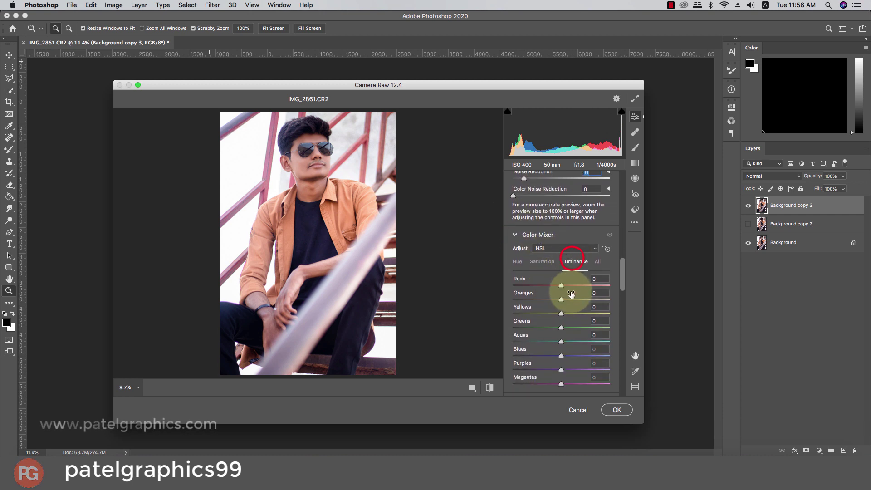
{"action": "left_click", "coordinate": [569, 299]}
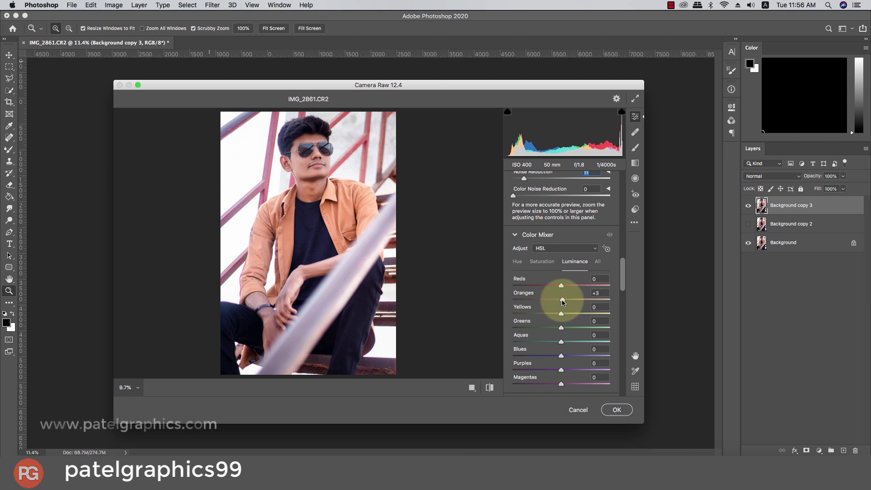
{"action": "left_click_drag", "start_coordinate": [563, 301], "coordinate": [561, 302]}
Desaturate Yellows to -100, add a -8 vignette and apply the filter.
{"action": "scroll", "coordinate": [550, 280], "scroll_direction": "down", "scroll_amount": 2}
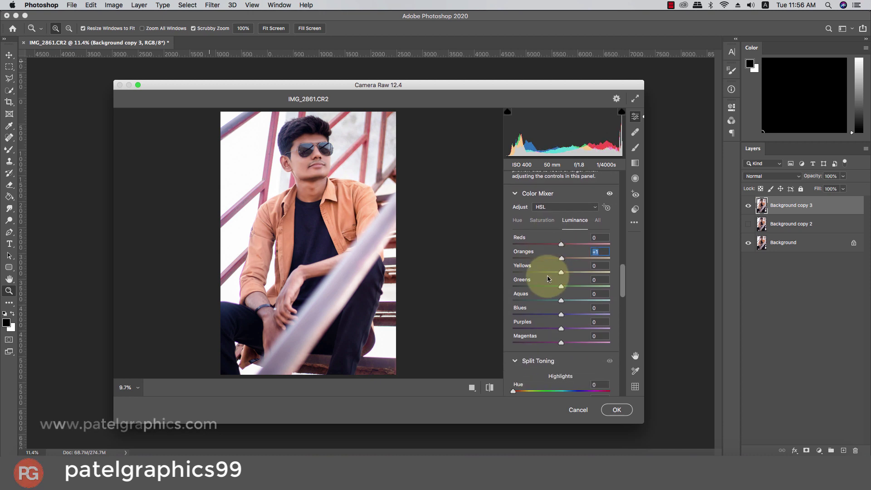
{"action": "left_click", "coordinate": [543, 221]}
{"action": "left_click_drag", "start_coordinate": [546, 270], "coordinate": [513, 267]}
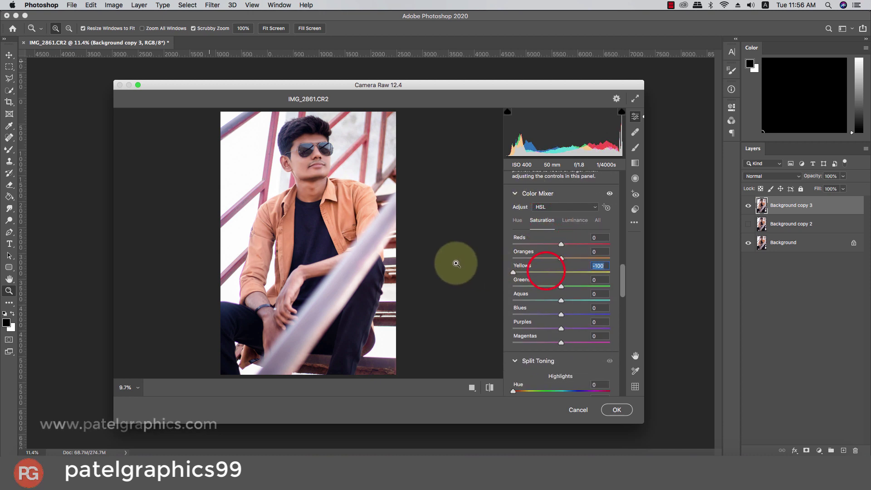
{"action": "scroll", "coordinate": [563, 282], "scroll_direction": "down", "scroll_amount": 3}
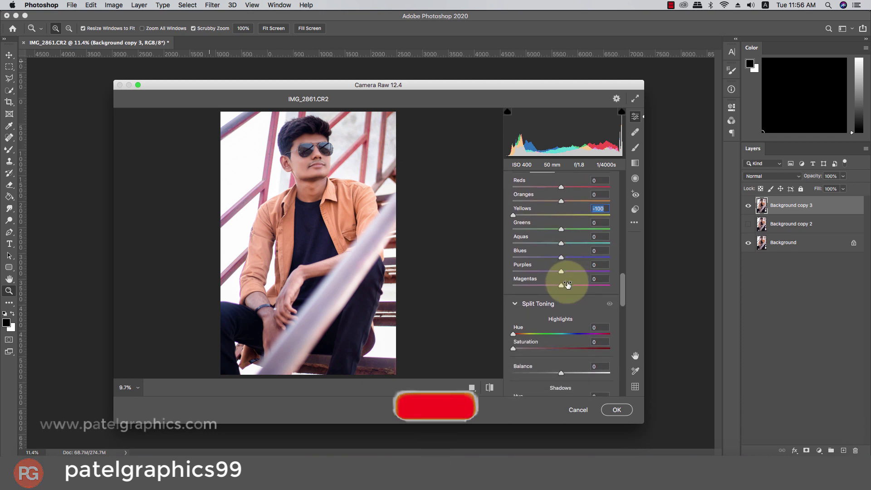
{"action": "left_click_drag", "start_coordinate": [622, 291], "coordinate": [622, 321]}
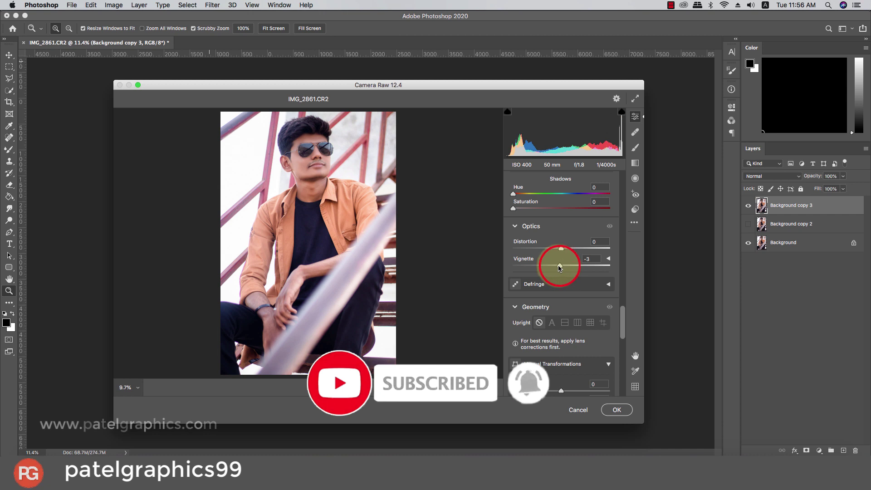
{"action": "mouse_move", "coordinate": [559, 268]}
{"action": "left_mouse_down"}
{"action": "mouse_move", "coordinate": [550, 268]}
{"action": "mouse_move", "coordinate": [557, 269]}
{"action": "left_mouse_up"}
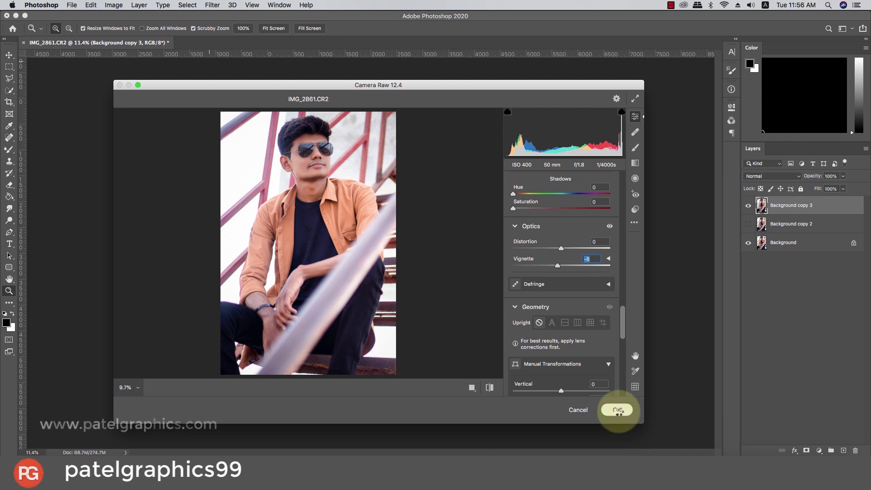
{"action": "left_click", "coordinate": [617, 410]}
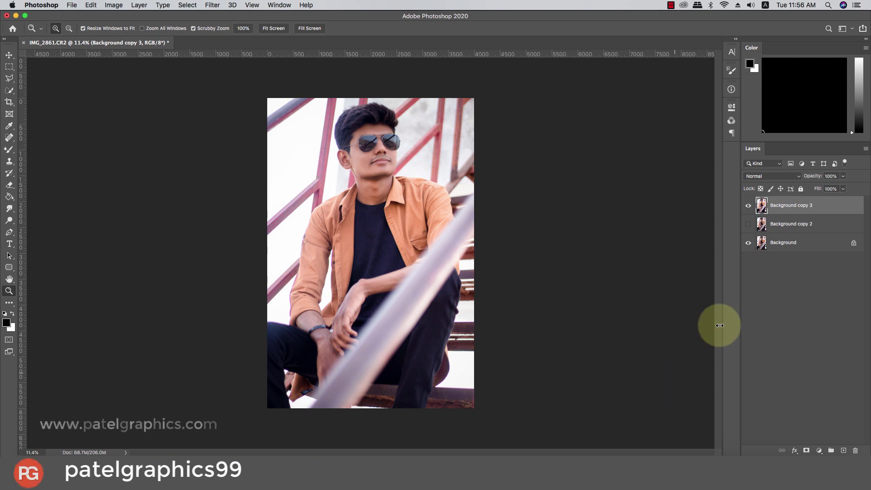
{"action": "left_click_drag", "start_coordinate": [407, 129], "coordinate": [428, 133]}
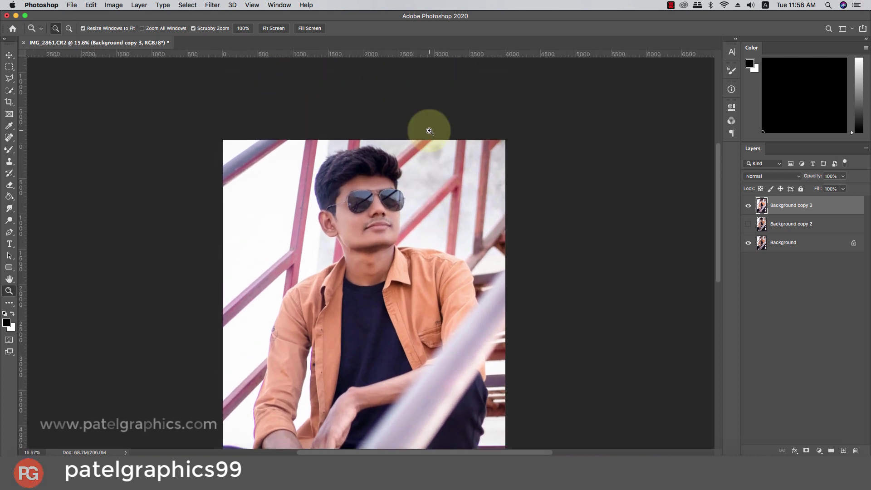
{"action": "left_click", "coordinate": [12, 58]}
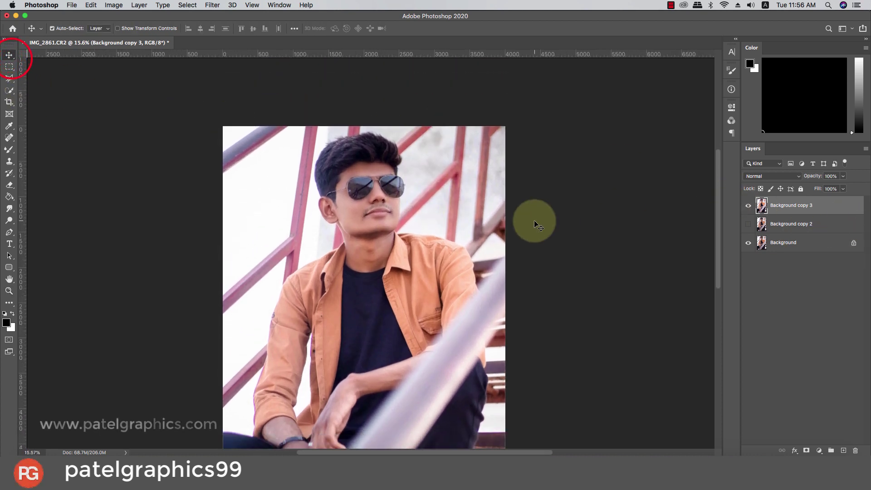
{"action": "scroll", "coordinate": [534, 219], "scroll_direction": "down", "scroll_amount": 3}
{"action": "left_click", "coordinate": [748, 207]}
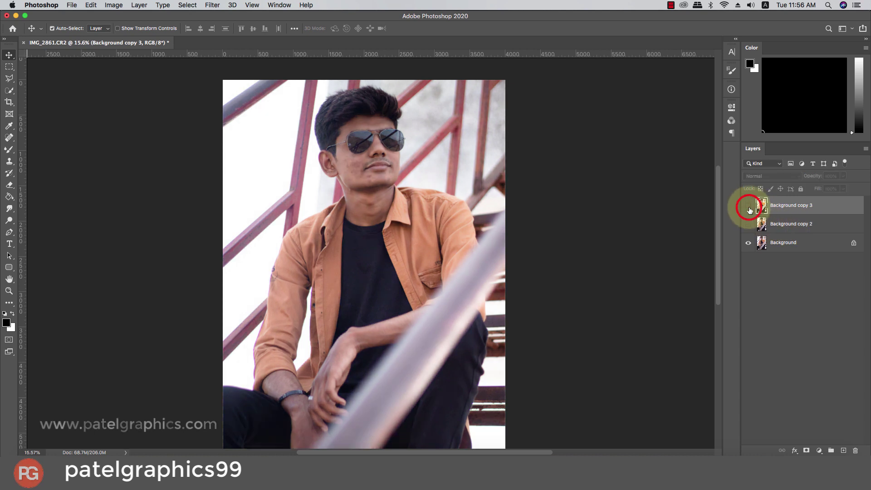
{"action": "left_click", "coordinate": [748, 207]}
{"action": "scroll", "coordinate": [394, 129], "scroll_direction": "up", "scroll_amount": 1}
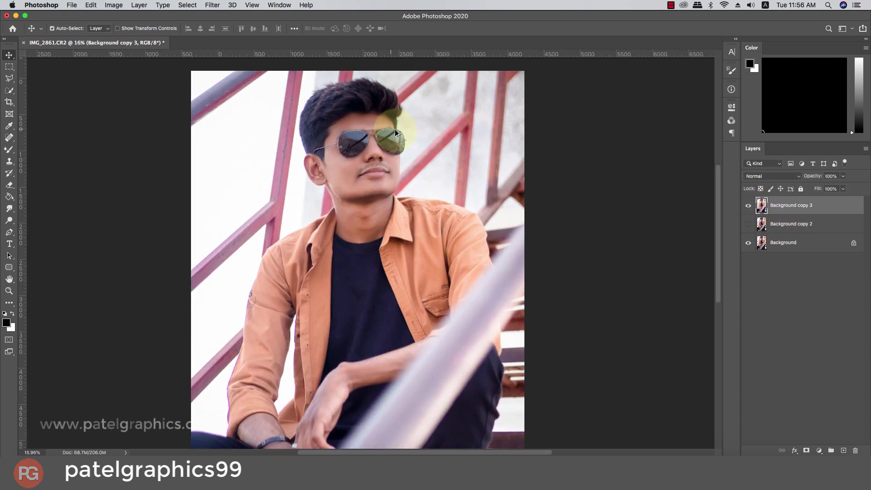
{"action": "scroll", "coordinate": [395, 129], "scroll_direction": "up", "scroll_amount": 2}
{"action": "scroll", "coordinate": [412, 142], "scroll_direction": "down", "scroll_amount": 2}
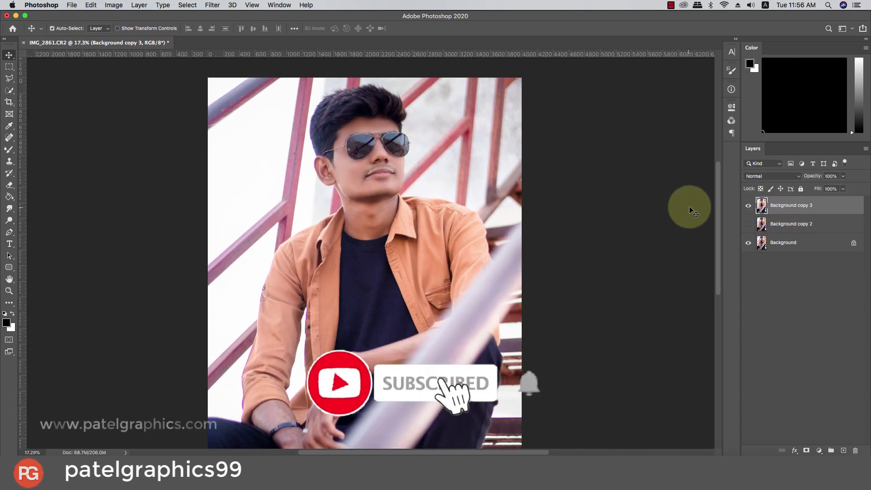
{"action": "left_click", "coordinate": [748, 205]}
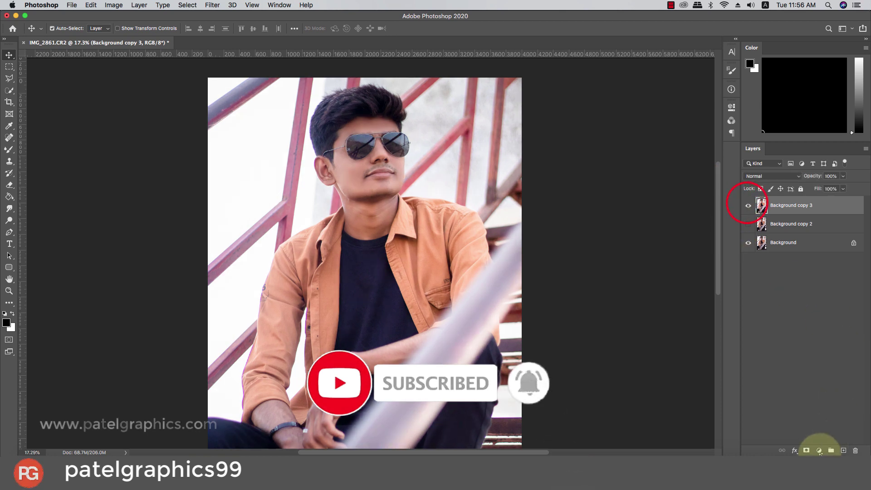
Add a Color Lookup layer and choose Candlelight.CUBE after trying 2Strip and Bleach Bypass.
{"action": "left_click", "coordinate": [819, 450]}
{"action": "left_click", "coordinate": [825, 389]}
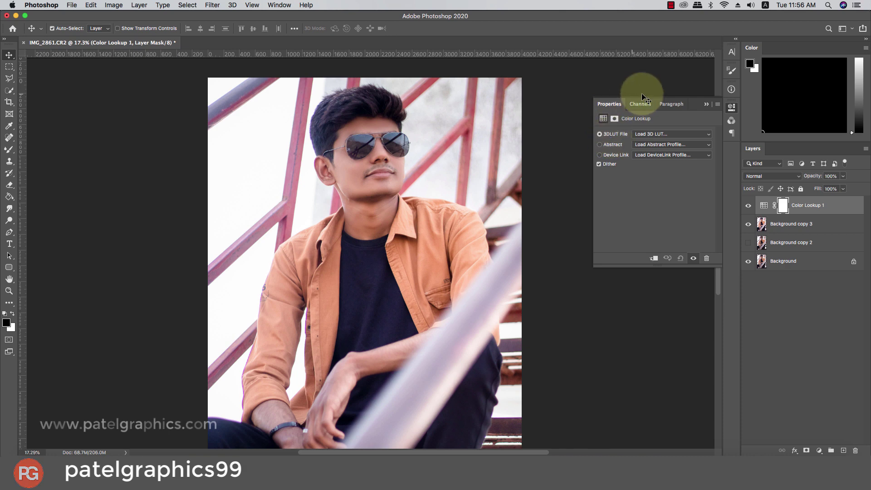
{"action": "left_click", "coordinate": [646, 134]}
{"action": "left_click", "coordinate": [645, 158]}
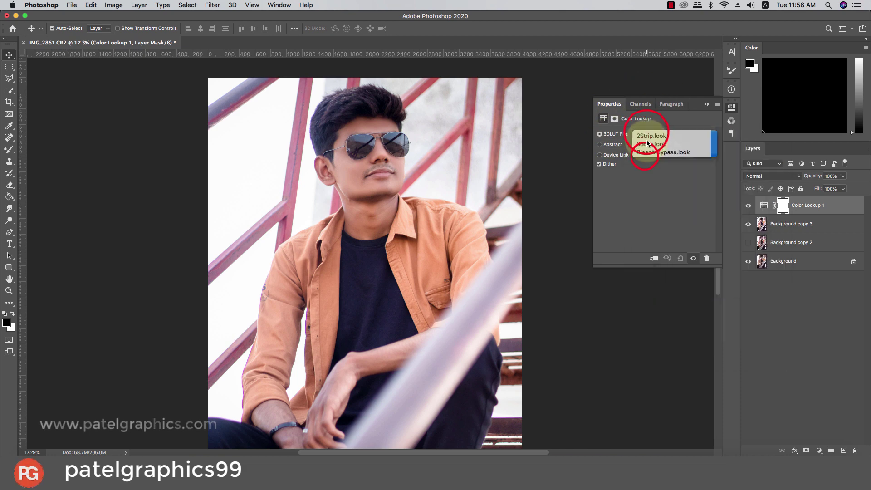
{"action": "left_click", "coordinate": [650, 134]}
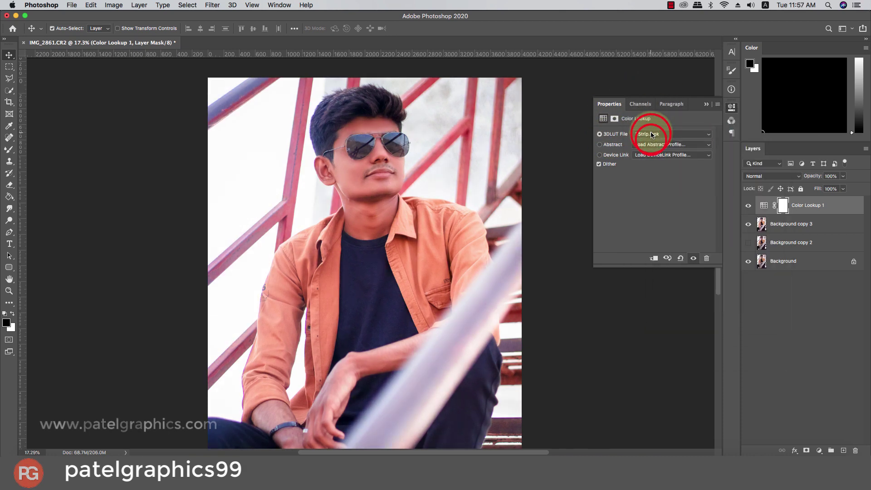
{"action": "left_click", "coordinate": [650, 135]}
{"action": "left_click", "coordinate": [649, 134]}
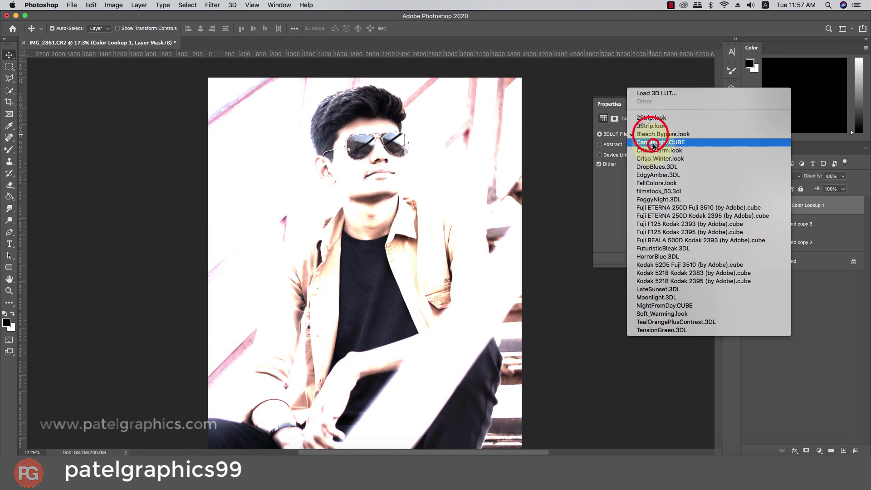
{"action": "left_click", "coordinate": [649, 142]}
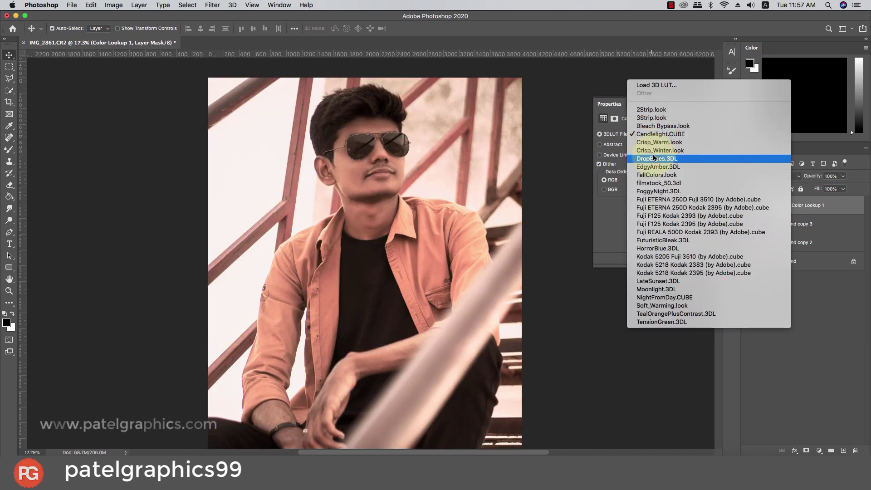
{"action": "left_click", "coordinate": [649, 134]}
Keep the lookup layer in Normal blend mode and lower its opacity to 15%.
{"action": "scroll", "coordinate": [398, 156], "scroll_direction": "down", "scroll_amount": 2}
{"action": "scroll", "coordinate": [399, 157], "scroll_direction": "down", "scroll_amount": 1}
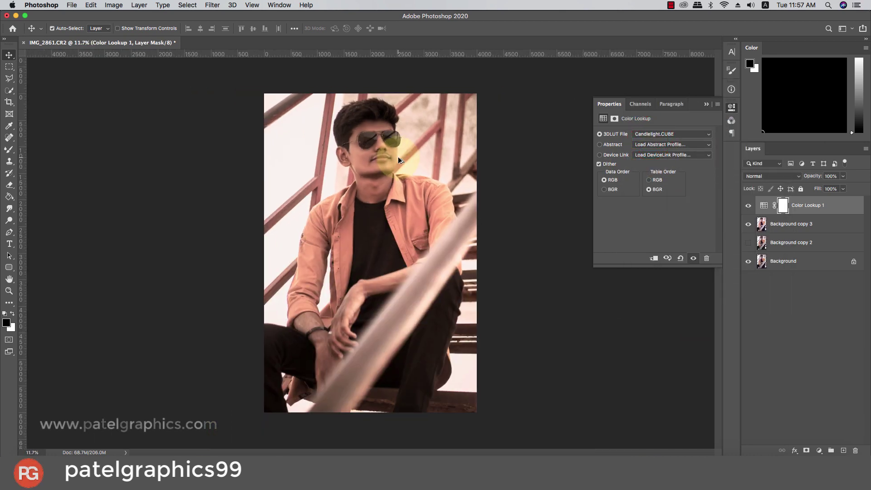
{"action": "scroll", "coordinate": [398, 157], "scroll_direction": "up", "scroll_amount": 1}
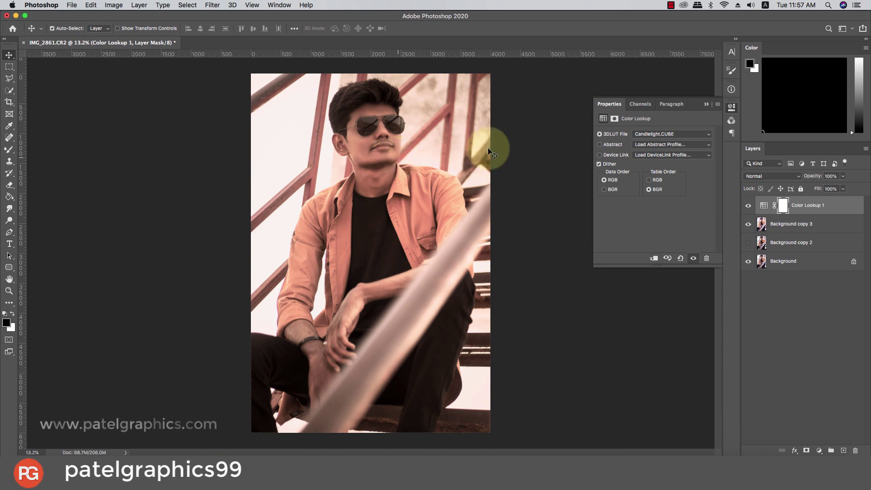
{"action": "left_click", "coordinate": [771, 176]}
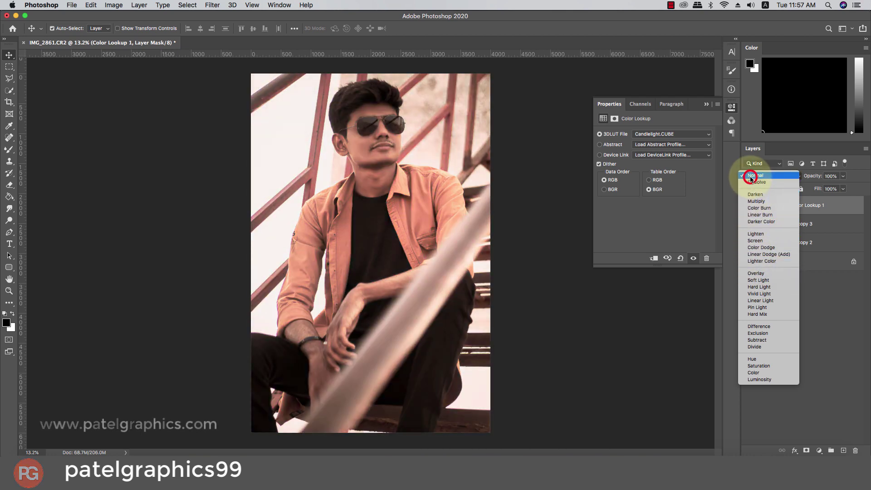
{"action": "left_click", "coordinate": [750, 176]}
{"action": "left_click", "coordinate": [842, 176]}
{"action": "mouse_move", "coordinate": [845, 186]}
{"action": "left_mouse_down"}
{"action": "mouse_move", "coordinate": [801, 190]}
{"action": "mouse_move", "coordinate": [809, 190]}
{"action": "left_mouse_up"}
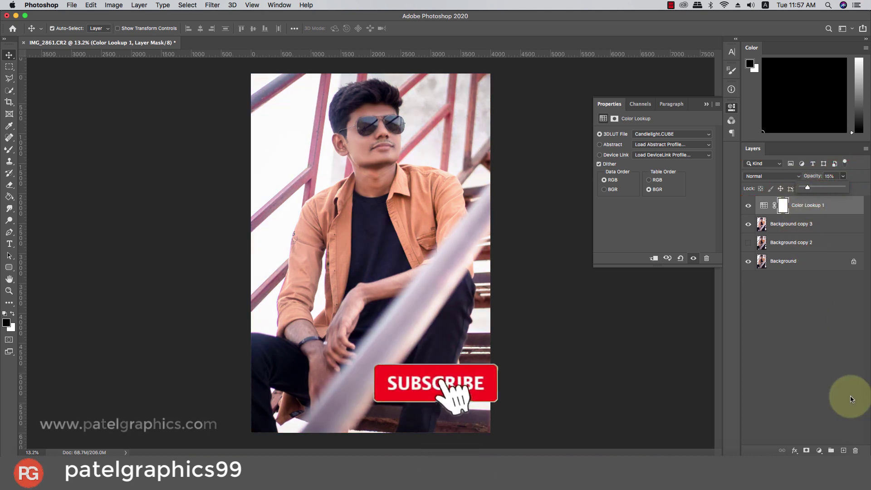
Add a second Color Lookup layer using filmstock_50.3dl after trying FallColors.
{"action": "left_click", "coordinate": [819, 450]}
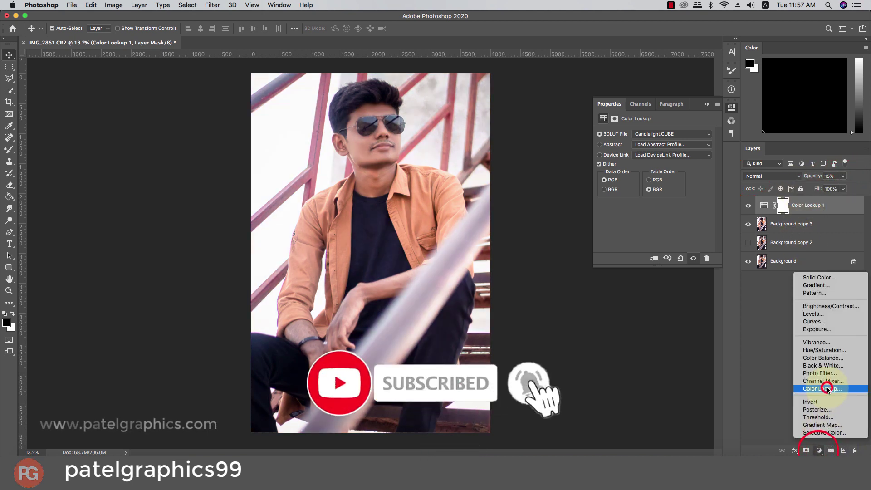
{"action": "left_click", "coordinate": [823, 386]}
{"action": "left_click", "coordinate": [671, 134]}
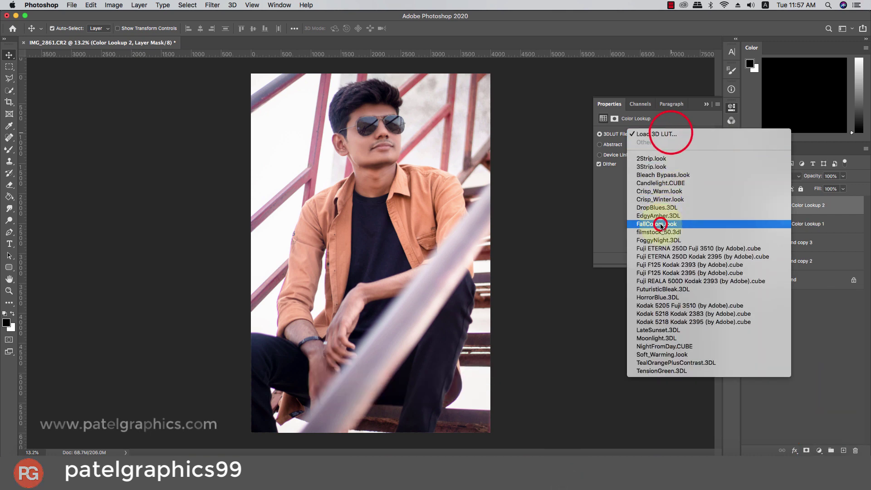
{"action": "left_click", "coordinate": [660, 225]}
{"action": "left_click", "coordinate": [660, 135]}
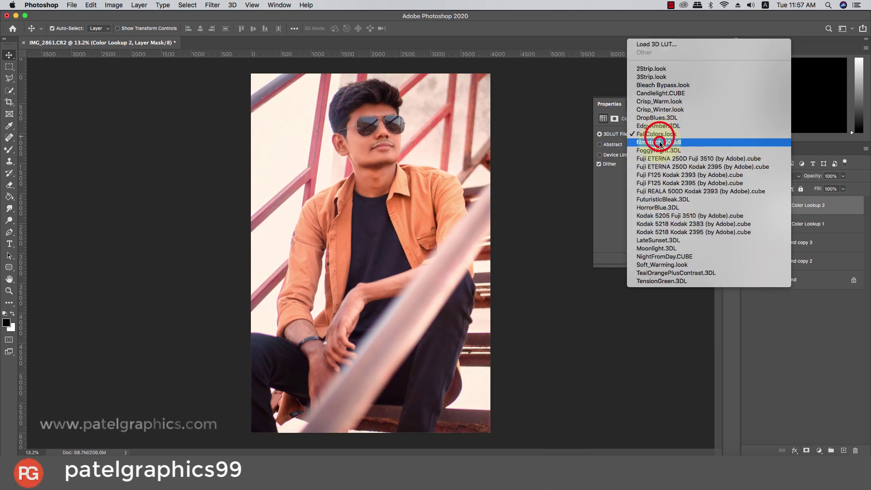
{"action": "left_click", "coordinate": [667, 135]}
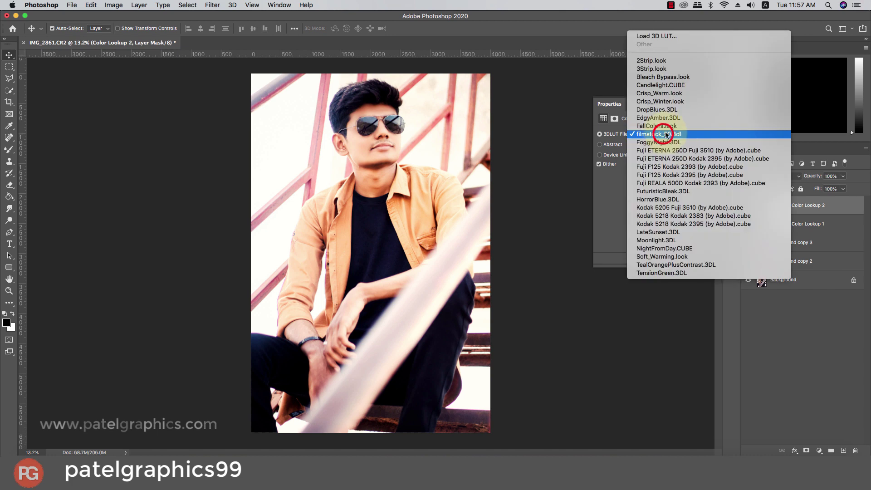
{"action": "left_click", "coordinate": [666, 135]}
Lower the filmstock lookup's opacity to 26% and select the Color Lookup 2 layer.
{"action": "left_click", "coordinate": [842, 176]}
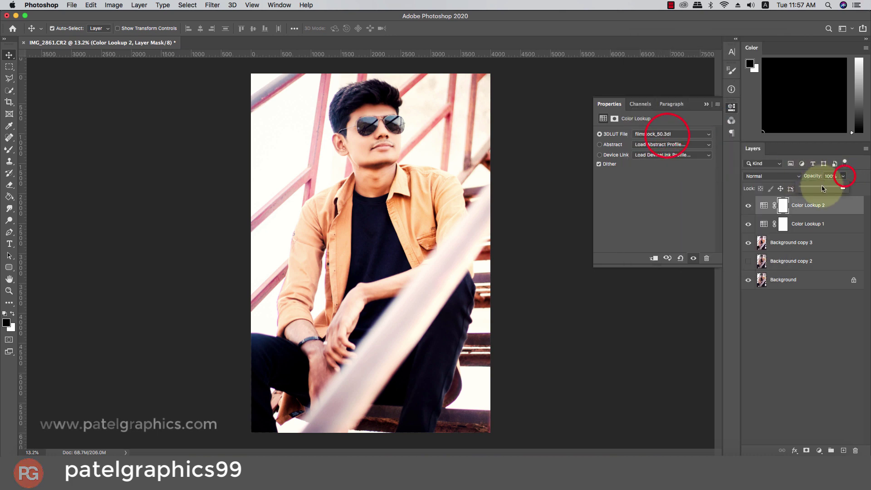
{"action": "left_click_drag", "start_coordinate": [843, 187], "coordinate": [810, 190]}
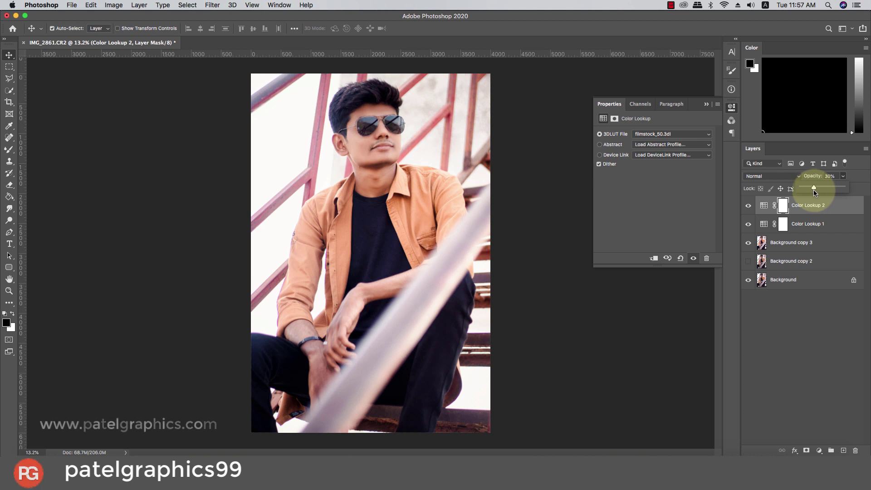
{"action": "left_click_drag", "start_coordinate": [813, 190], "coordinate": [812, 190]}
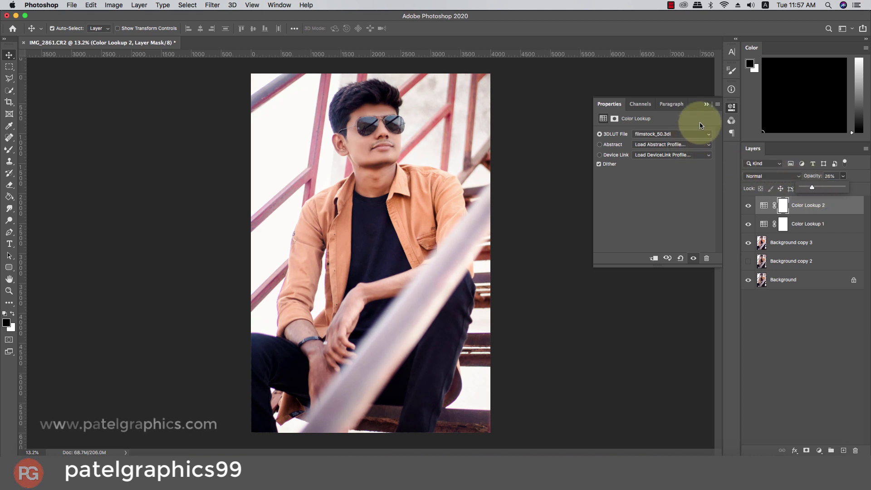
{"action": "left_click", "coordinate": [708, 106]}
{"action": "left_click", "coordinate": [807, 205]}
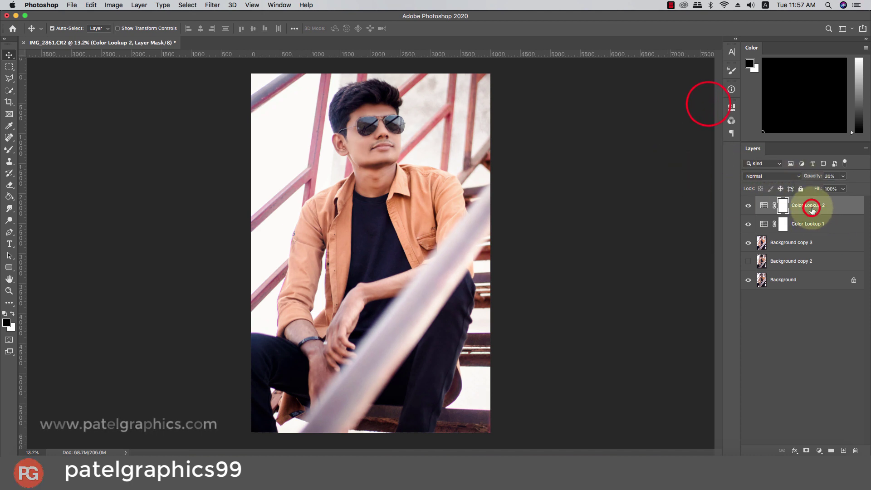
Group Color Lookup 2 through Background copy 2 into Group 1, toggling its visibility to compare.
{"action": "left_click", "coordinate": [800, 266], "text": "shift"}
{"action": "key", "text": "super+g"}
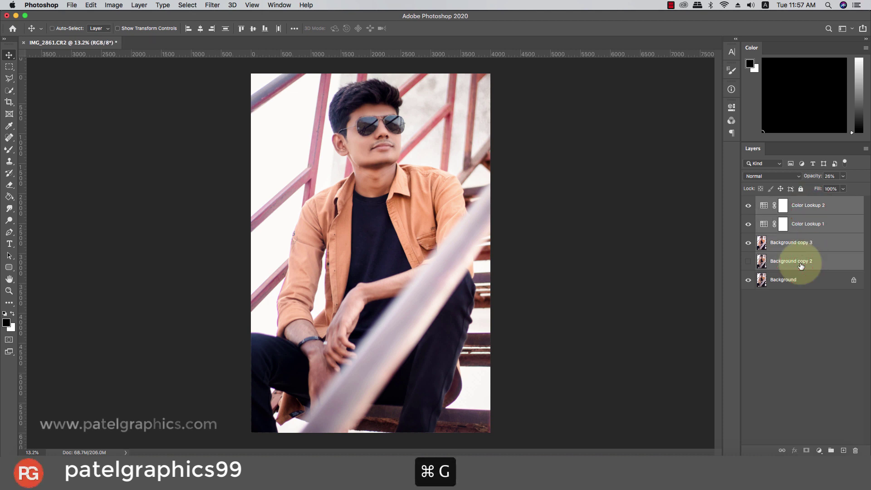
{"action": "left_click", "coordinate": [747, 202]}
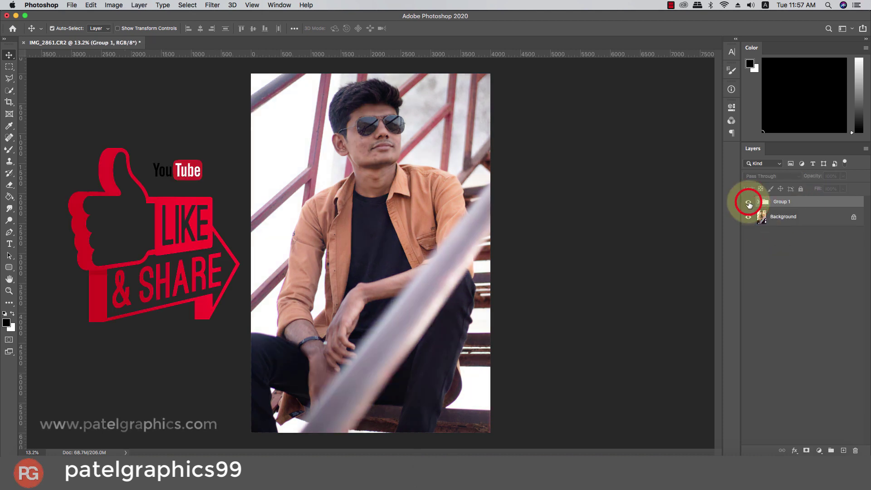
{"action": "left_click", "coordinate": [748, 203]}
{"action": "left_click", "coordinate": [748, 202]}
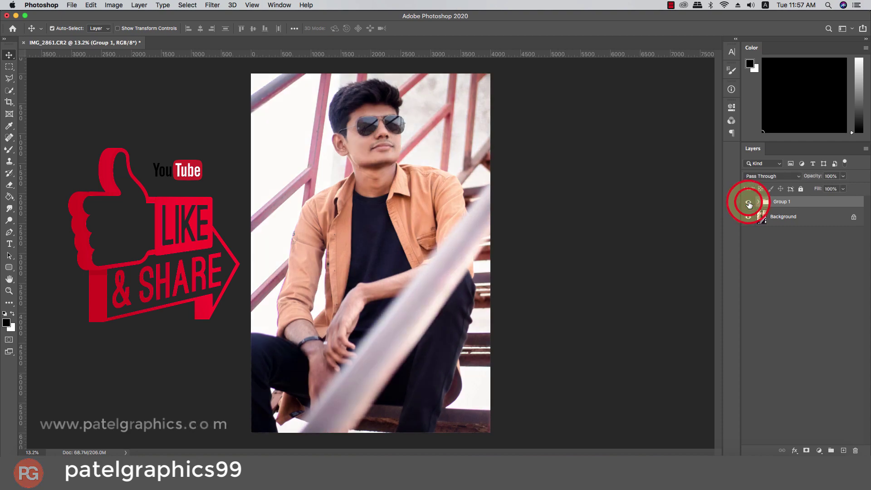